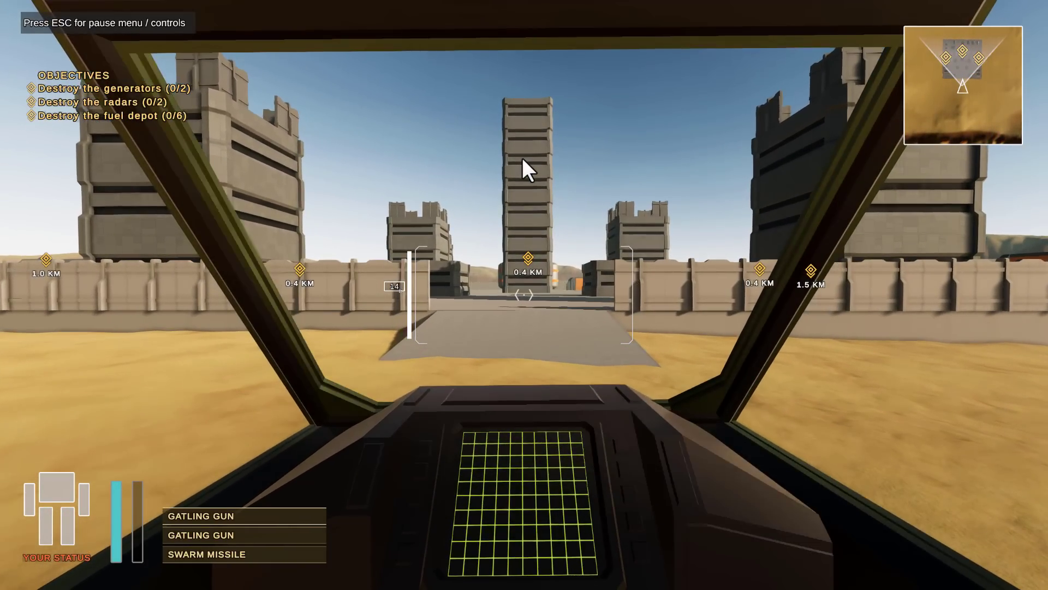
Step: Steer the mech past the gate and advance it toward the targeted enemy mech
key("a")
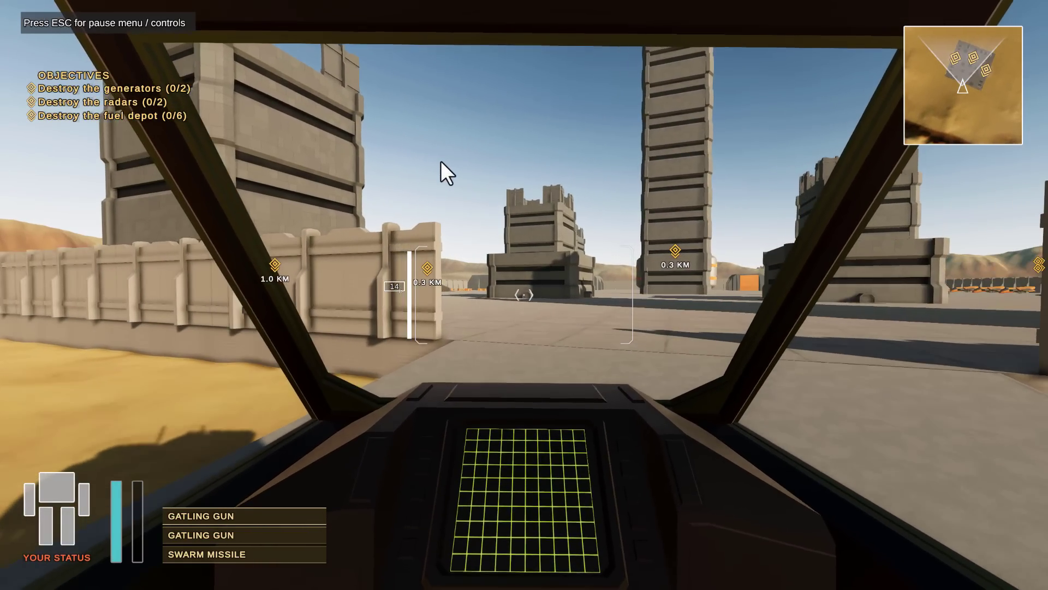
key("d")
key("a")
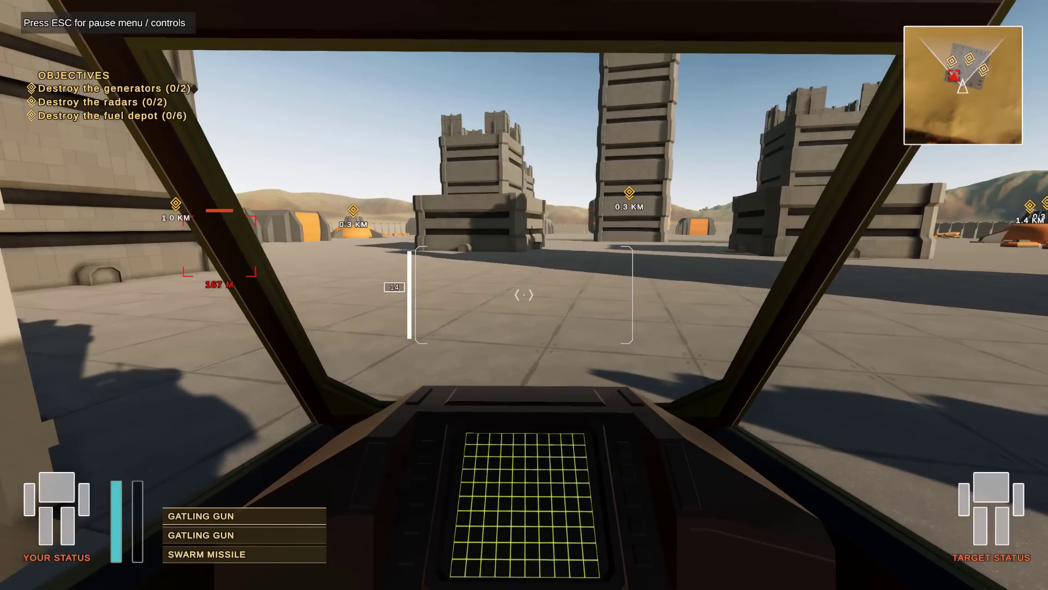
key("w")
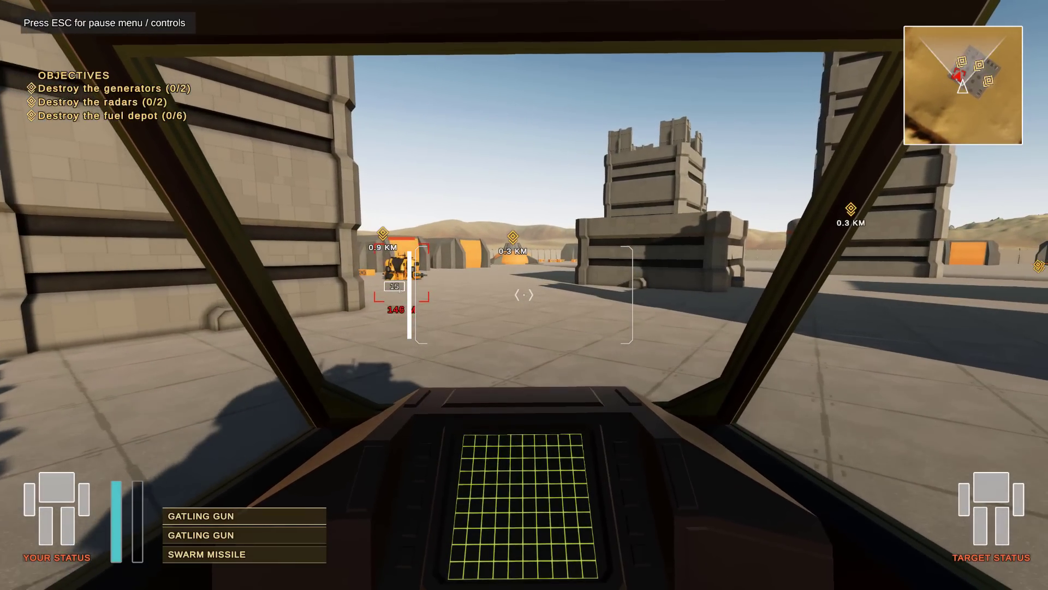
key("w")
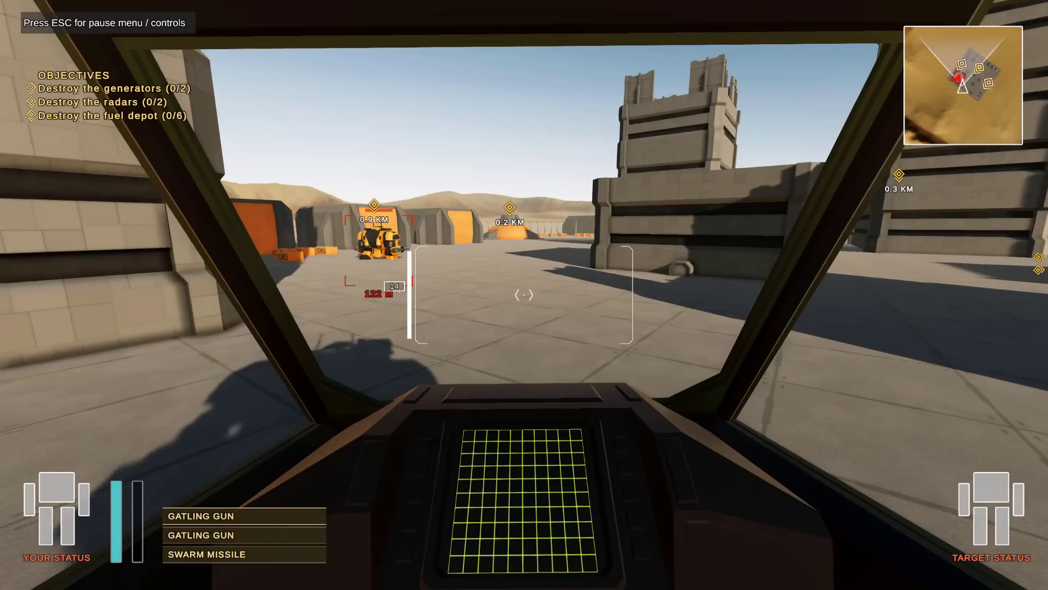
key("w")
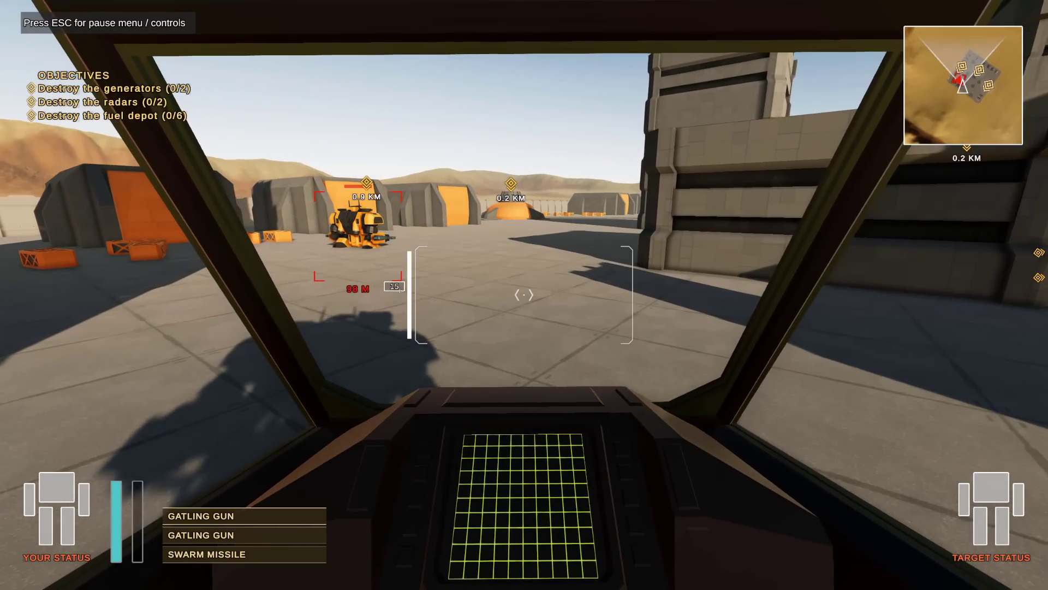
Step: Swing the mech right to the tall building, halt it, and leave fullscreen for the editor
key("w")
key("d")
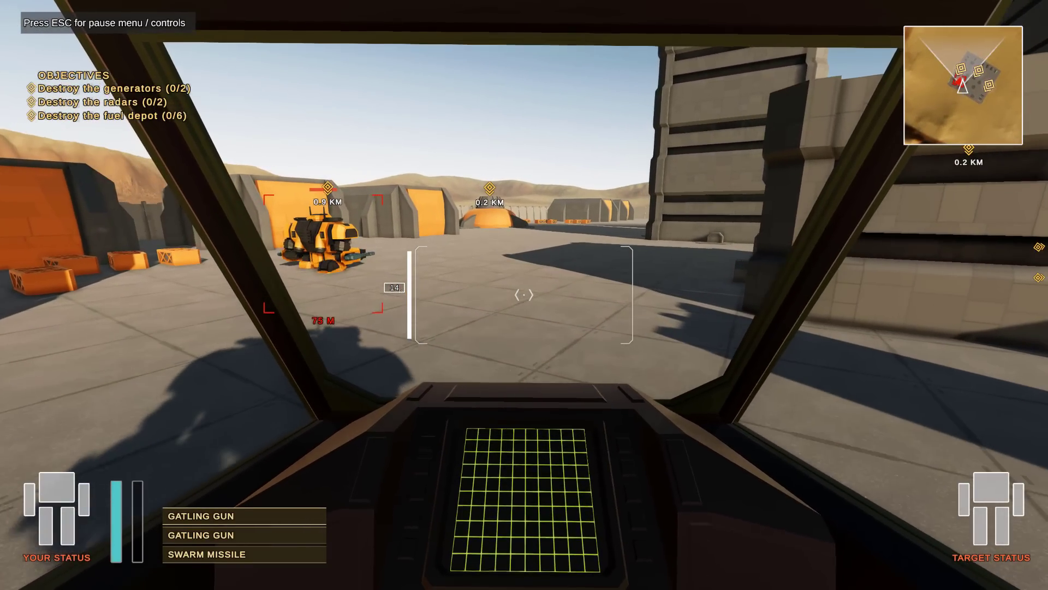
key("w")
key("d")
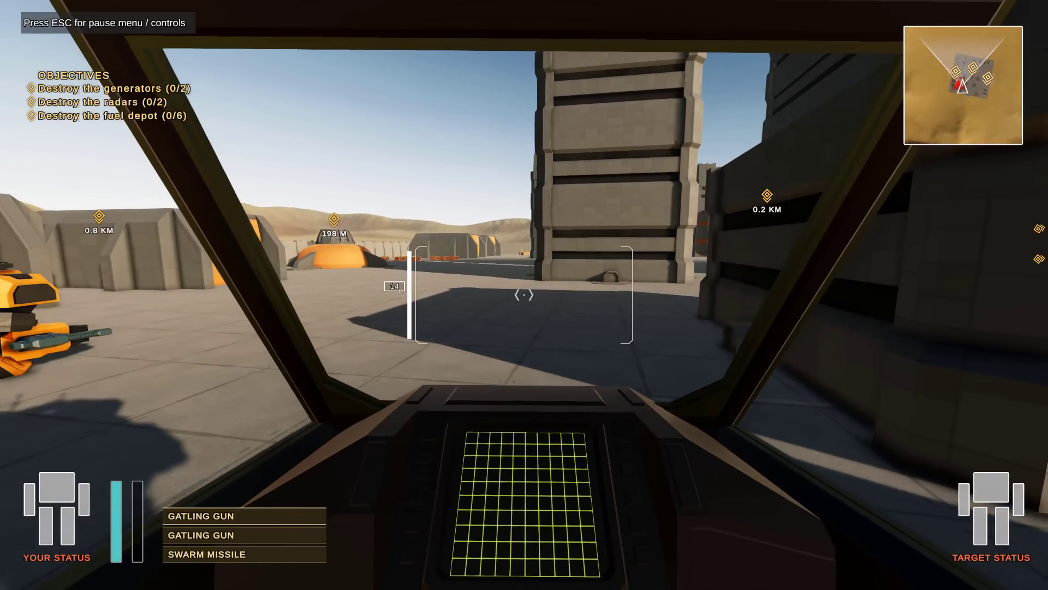
key("w")
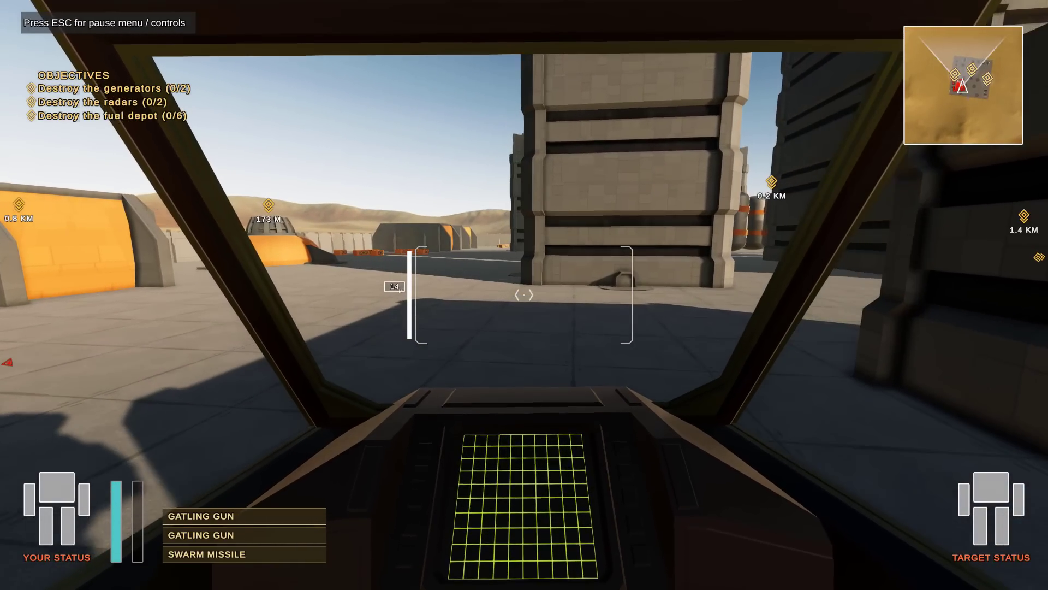
key("a")
key("s")
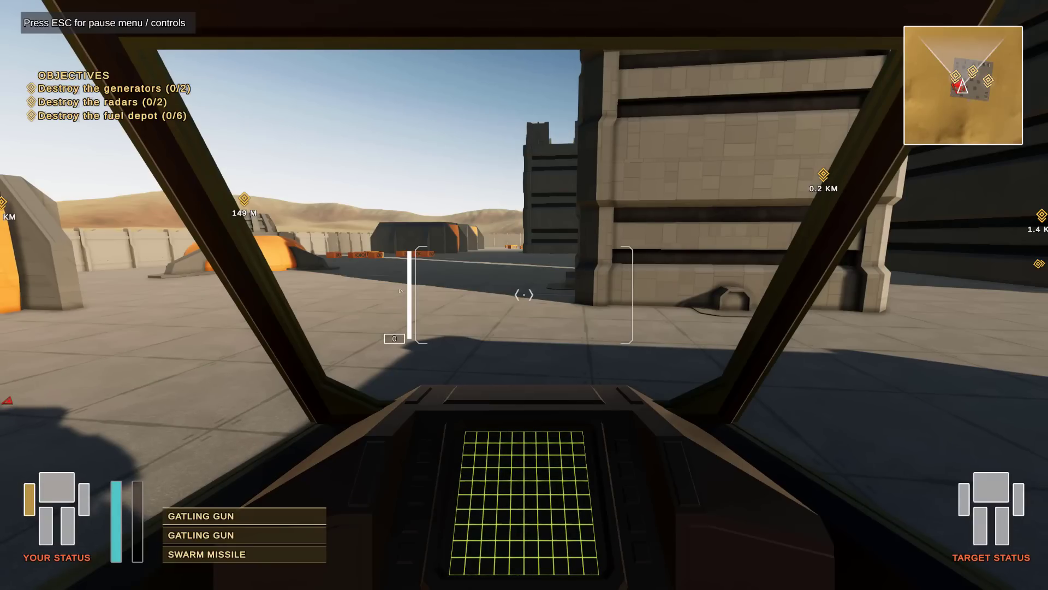
key("F11")
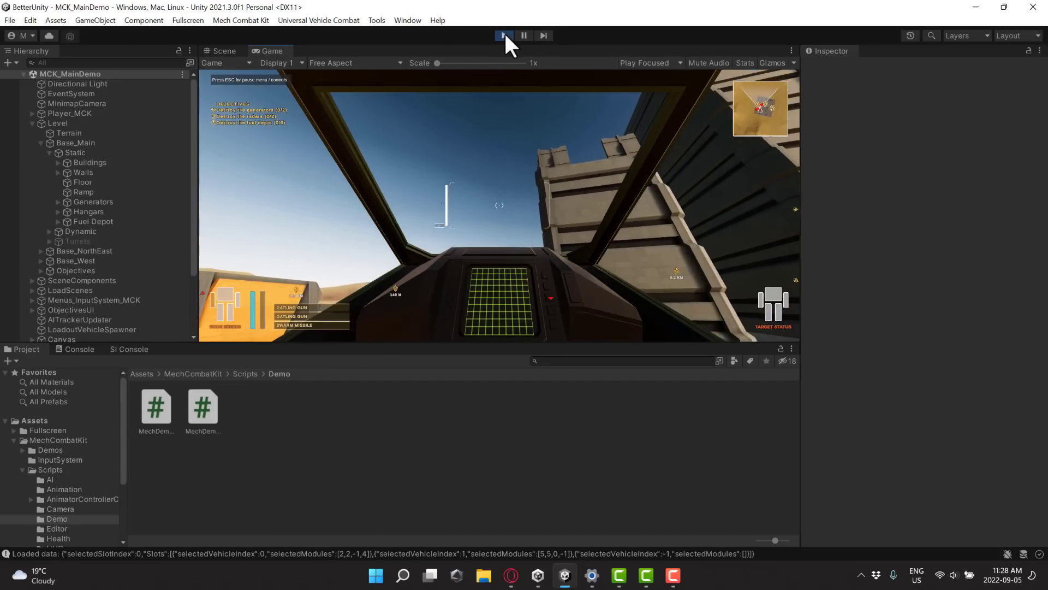
Step: Stop play mode, then toggle fullscreen Game view and fullscreen Scene view on and off
left_click(504, 34)
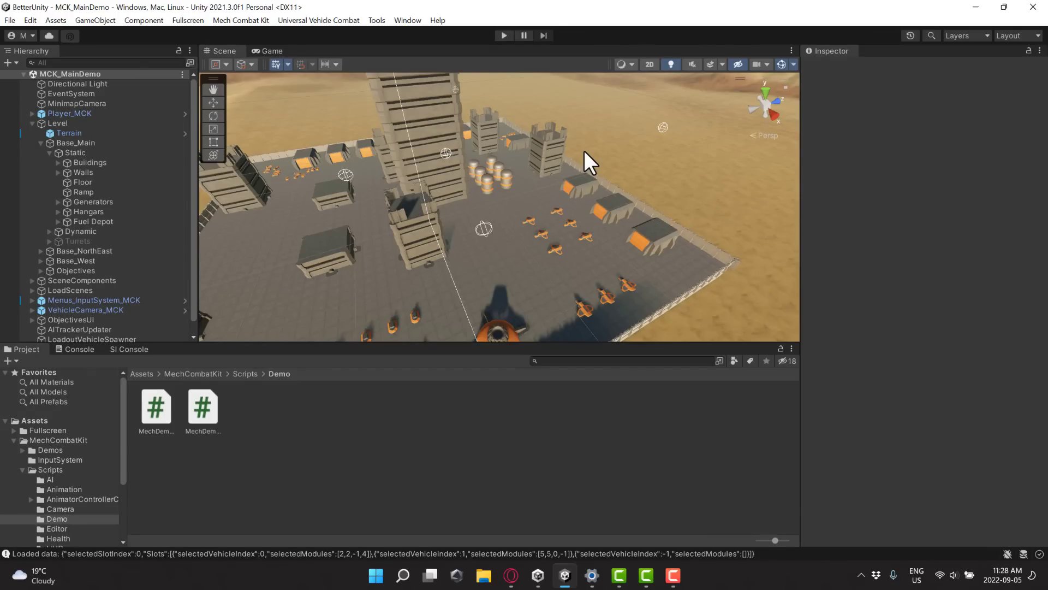
key("ctrl+shift+F10")
key("ctrl+shift+F10")
key("ctrl+shift+F11")
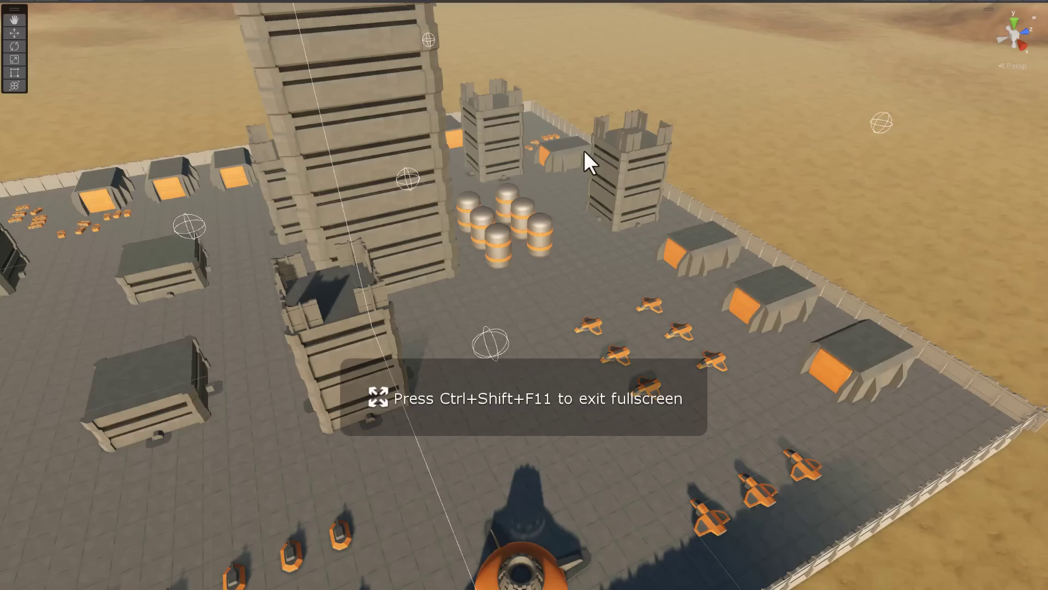
key("ctrl+shift+F11")
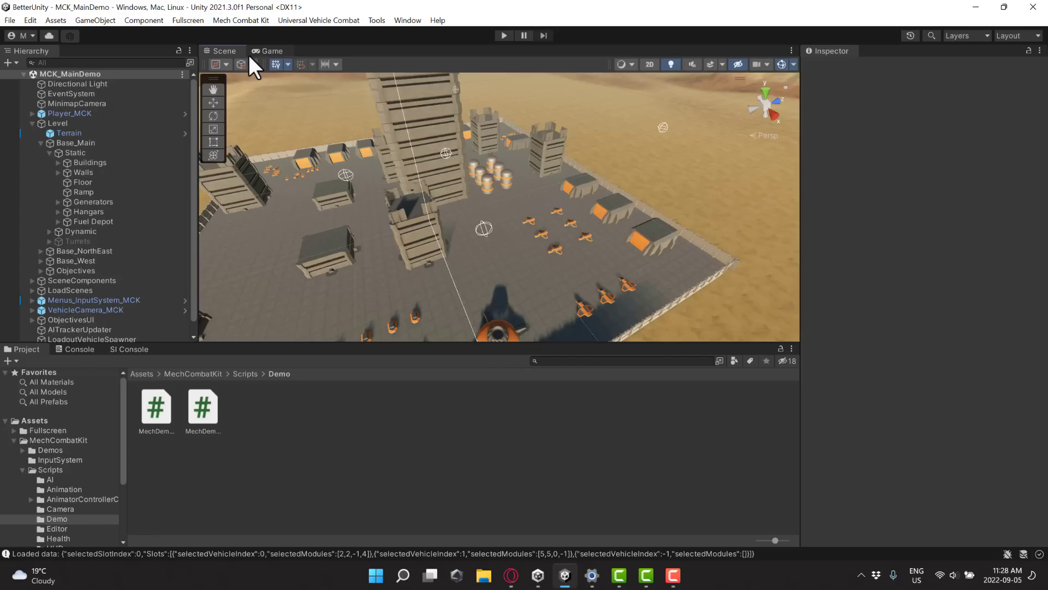
Step: Browse the Fullscreen, GameObject and Mech Combat Kit menus, then open Fullscreen > Preferences
left_click(180, 21)
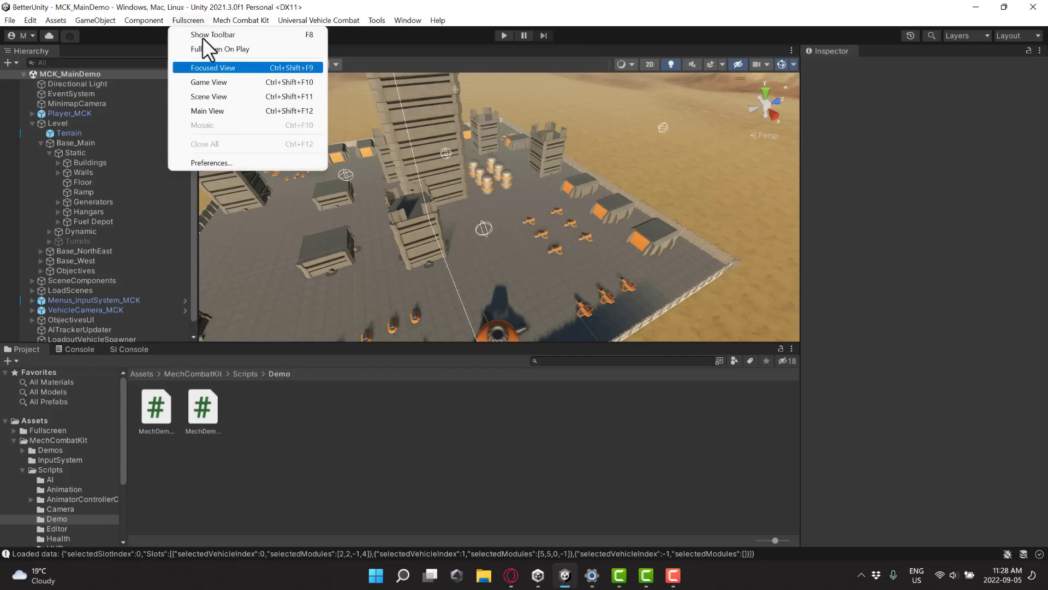
left_click(225, 34)
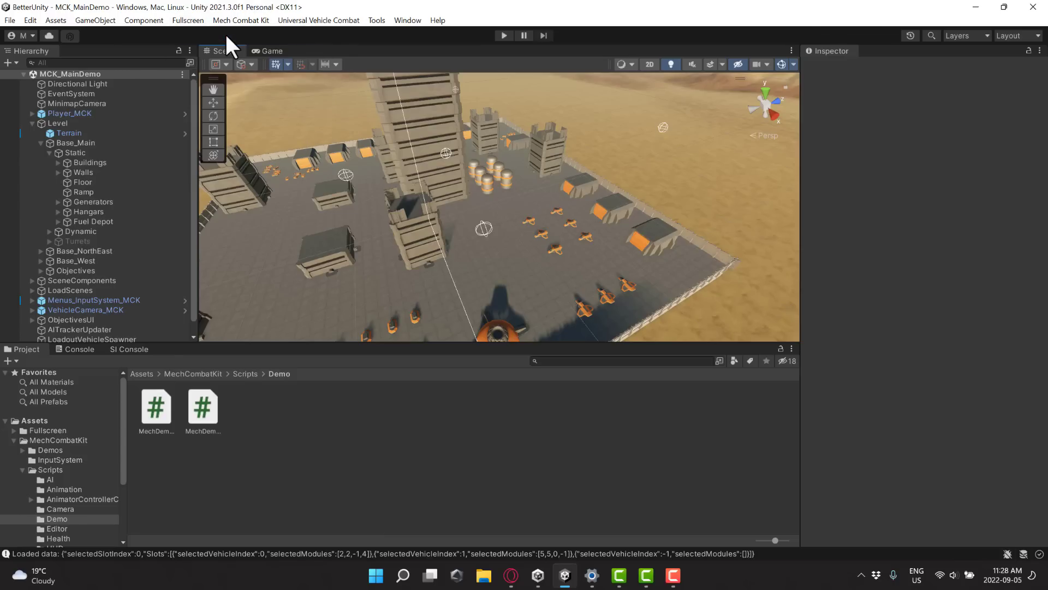
left_click(194, 19)
left_click(89, 21)
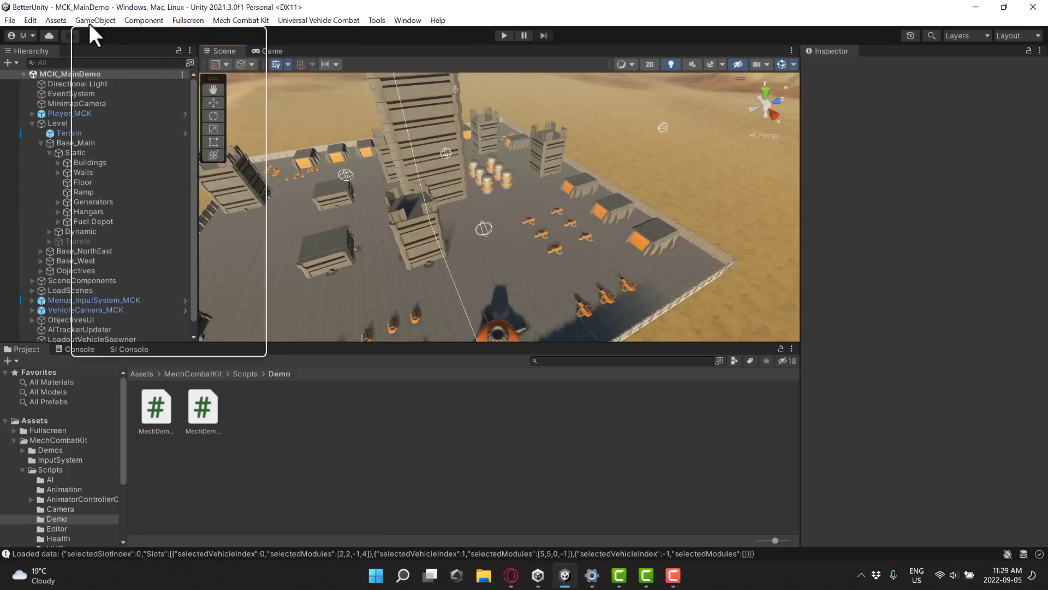
left_click(235, 22)
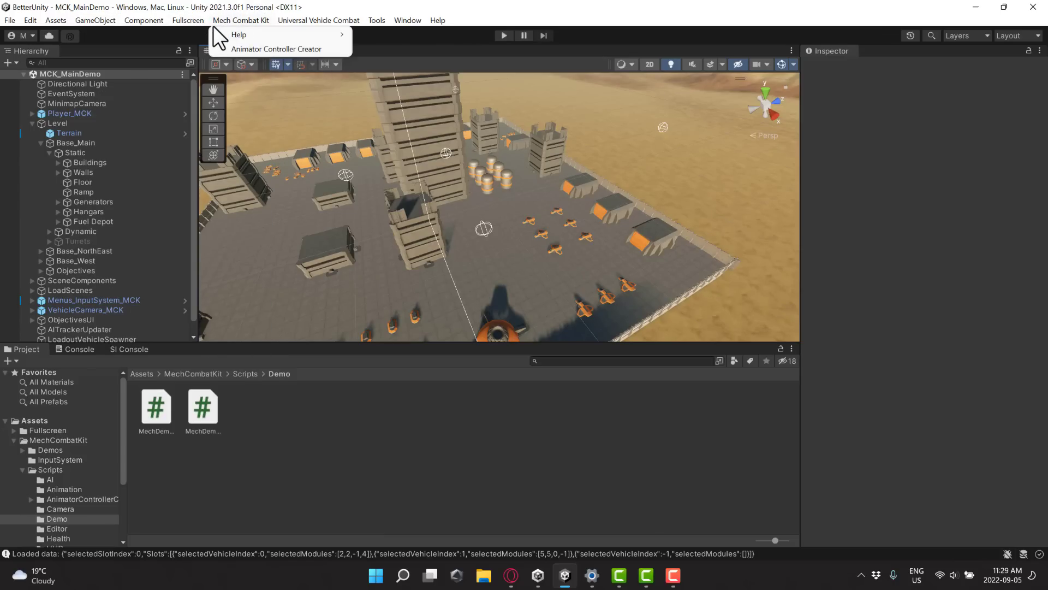
mouse_move(169, 22)
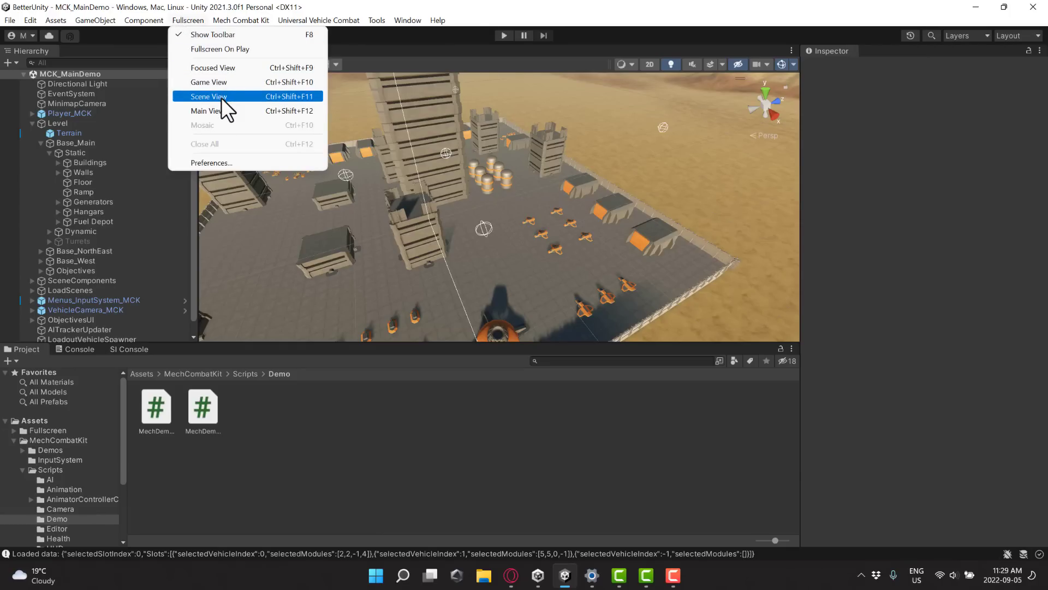
Step: Review the Fullscreen Editor shortcut bindings in Preferences, then close the Preferences window
left_click(223, 163)
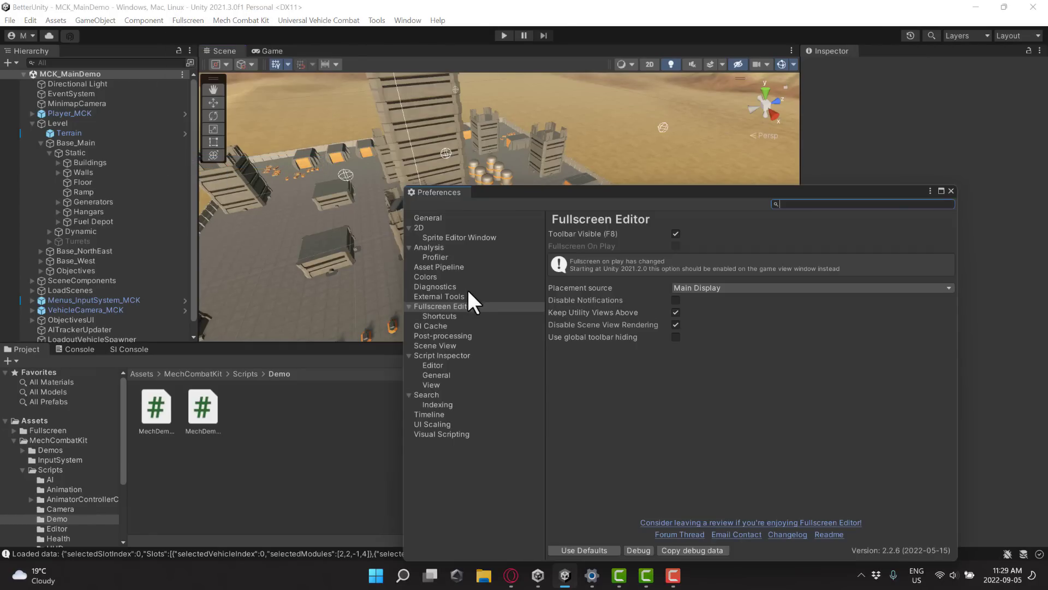
left_click(449, 315)
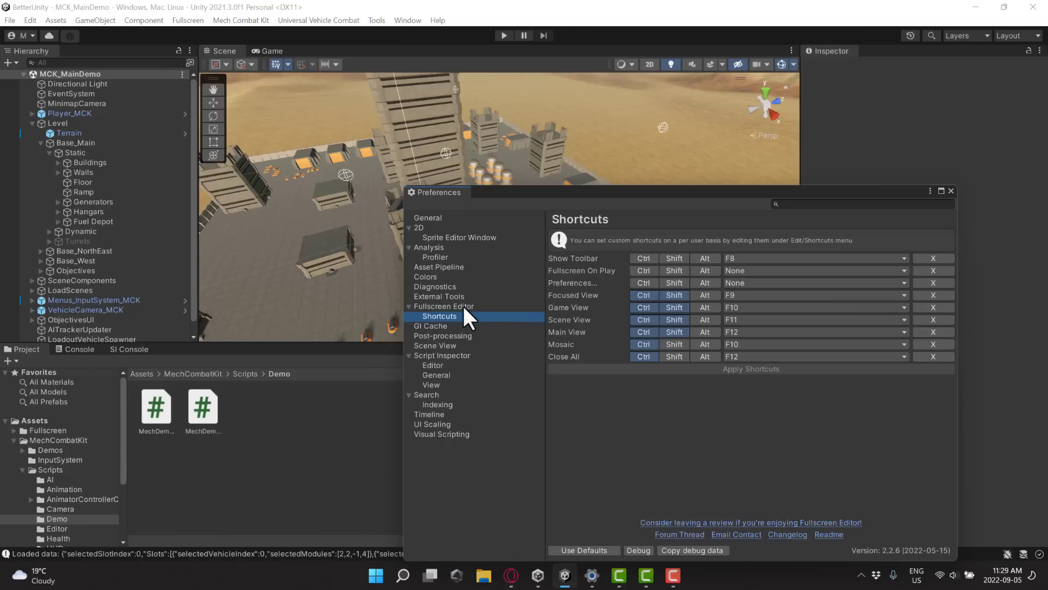
left_click(951, 191)
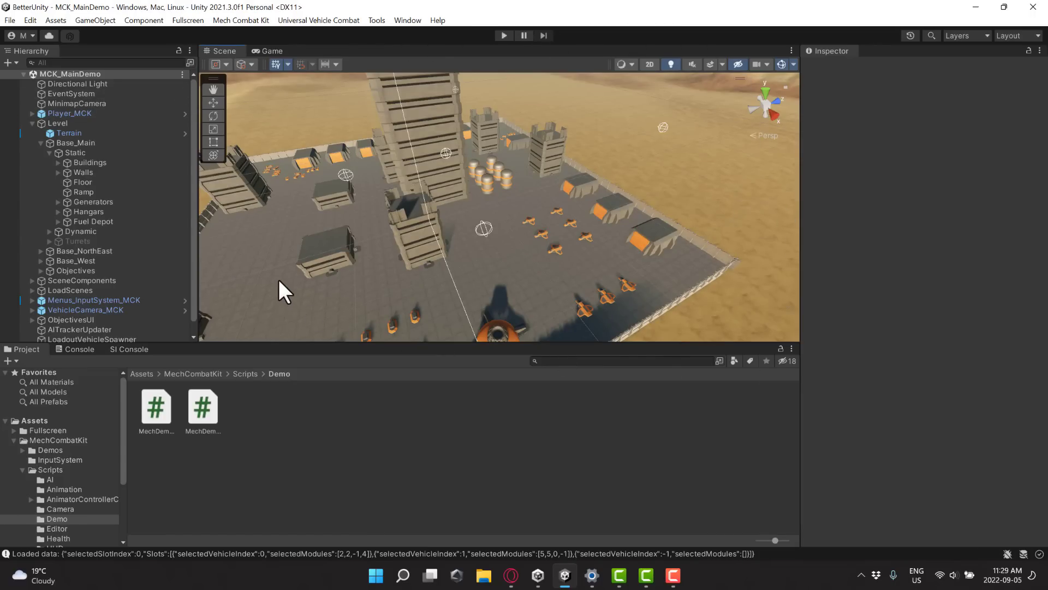
key("ctrl+shift+F11")
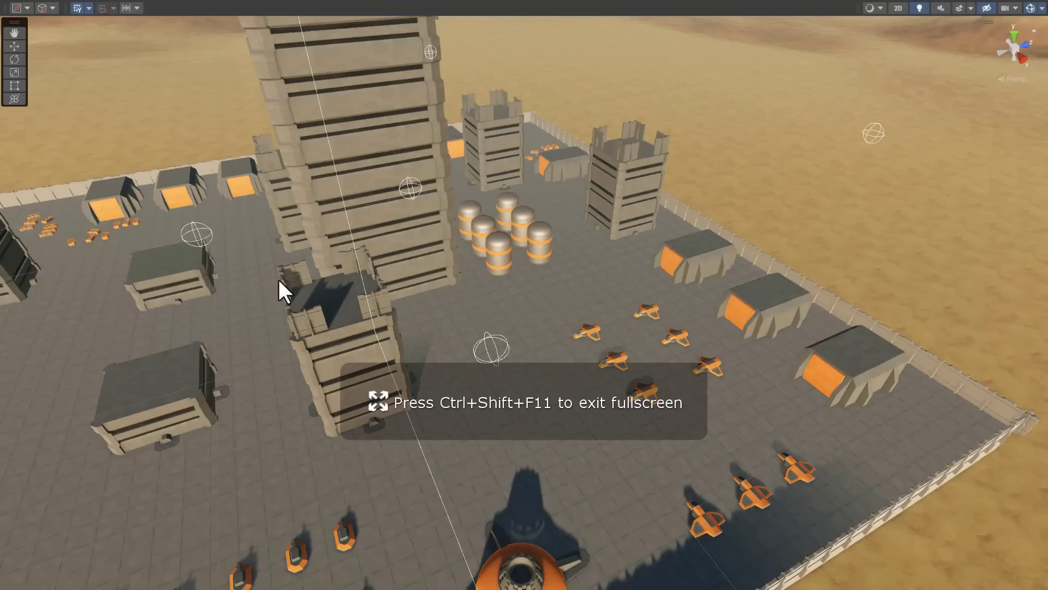
key("ctrl+shift+F11")
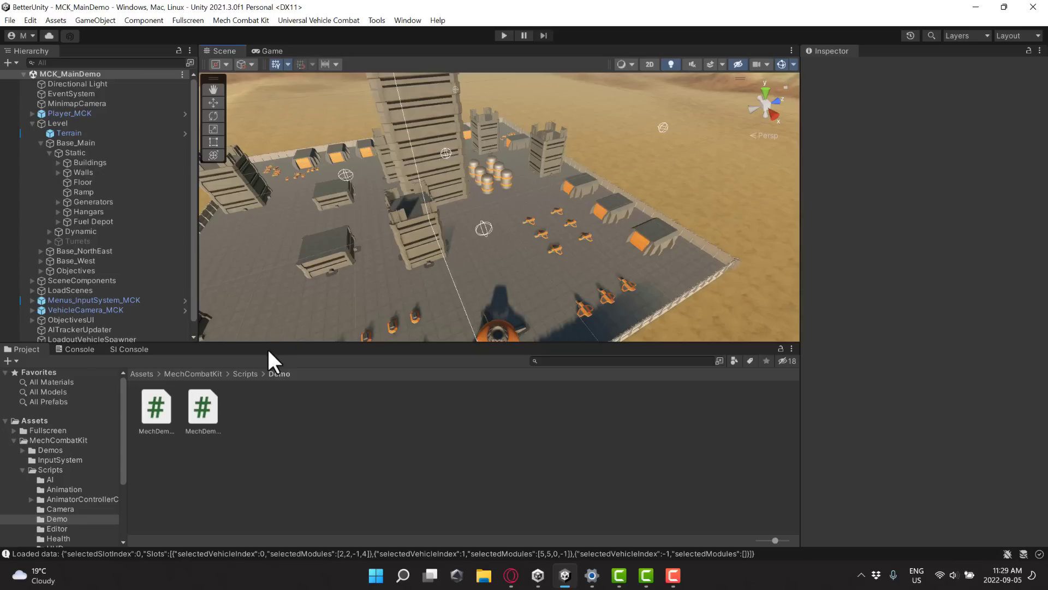
Step: Open the MechDemo_SettingsControls.cs script from the Scripts/Demo folder in Script Inspector
left_click(247, 374)
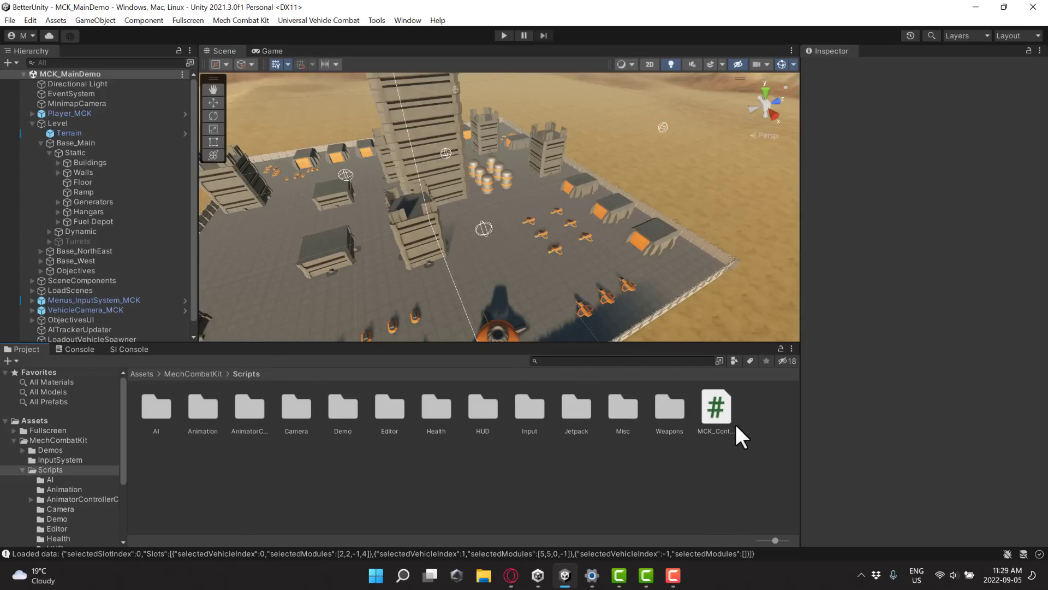
double_click(351, 409)
left_click(194, 407)
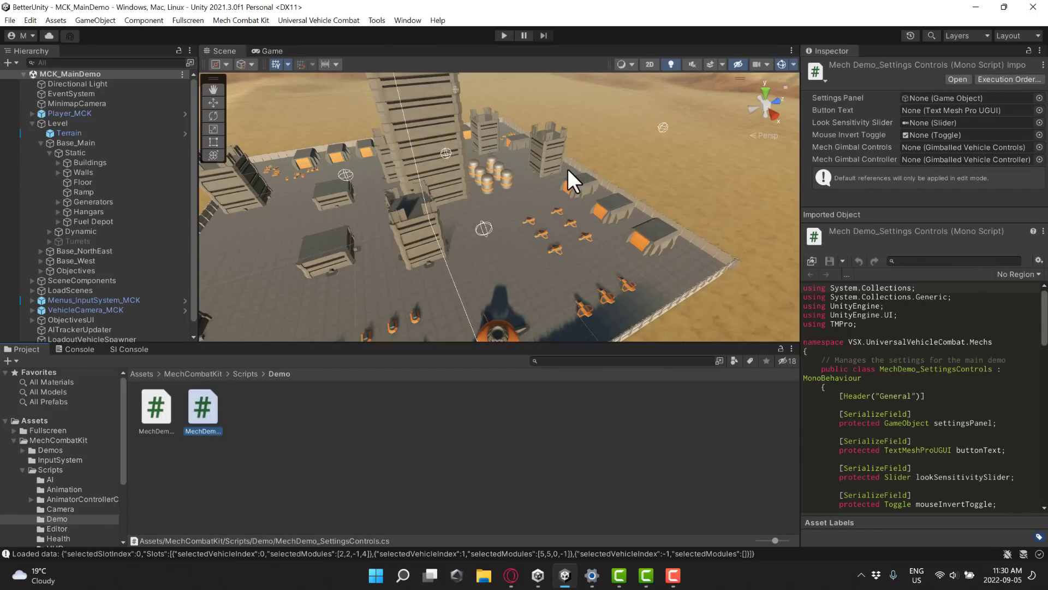
double_click(199, 407)
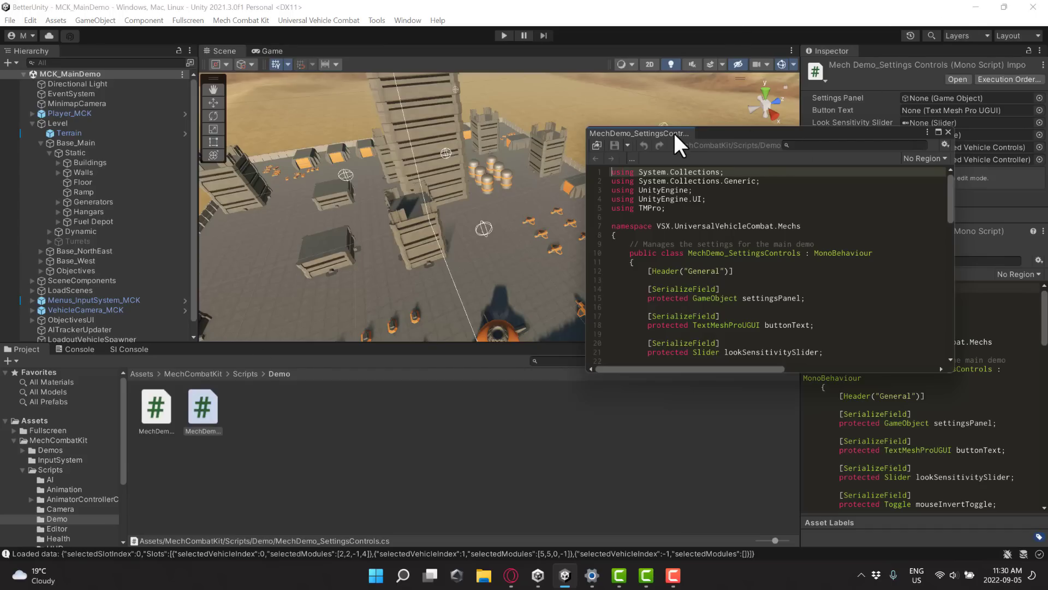
Step: Dock the code window above the Scene view, float it again, and enlarge it
left_click_drag(676, 134, 375, 68)
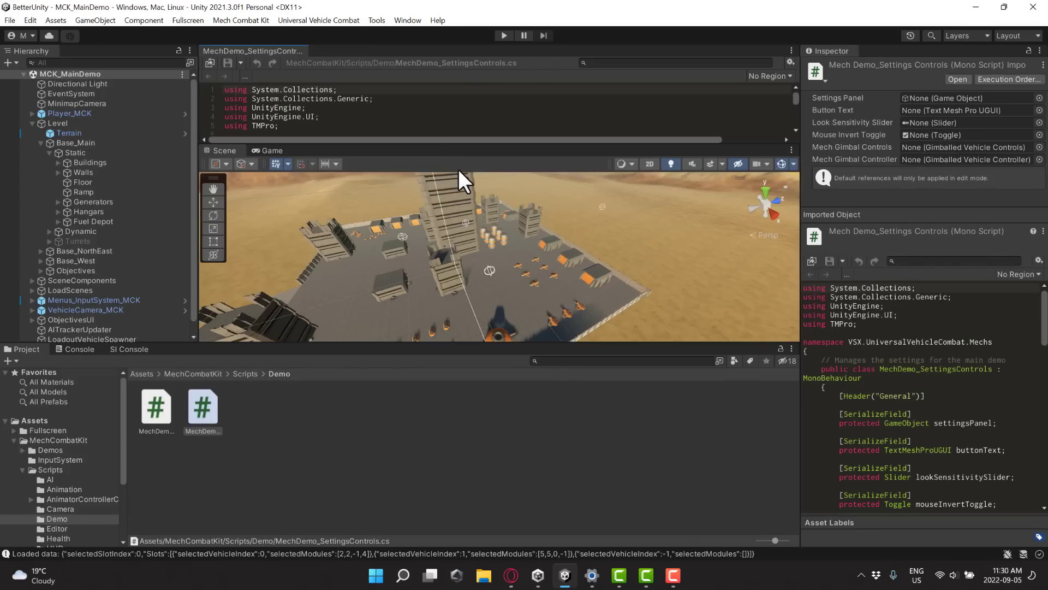
left_click_drag(240, 48, 334, 129)
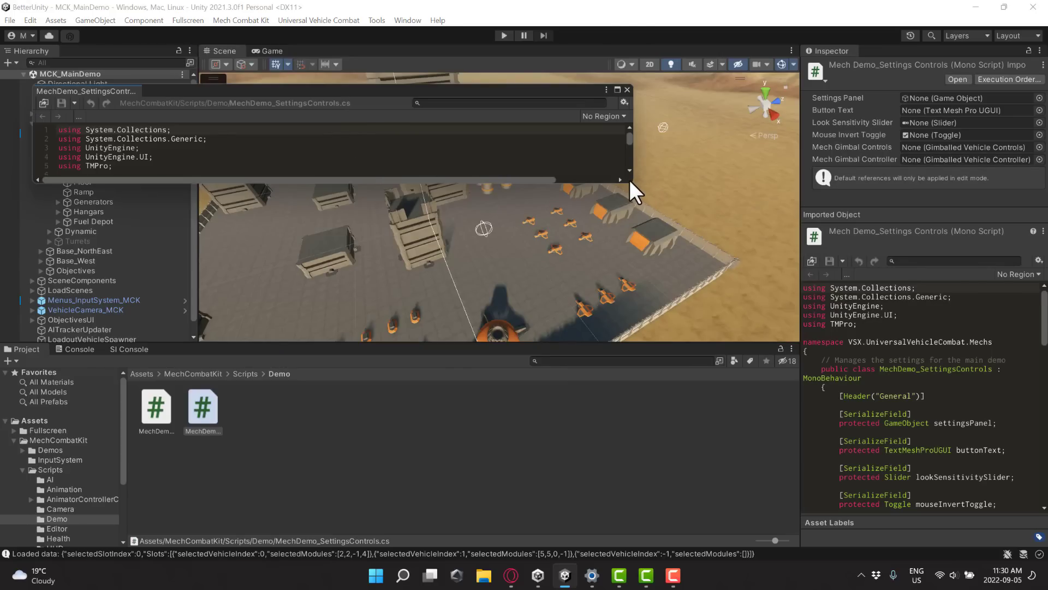
left_click_drag(636, 187, 940, 480)
Step: In ToggleSettingsPanel, add a new line 68 reading 'Cursor.' after Cursor.visible = true
scroll(294, 225, "down", 1)
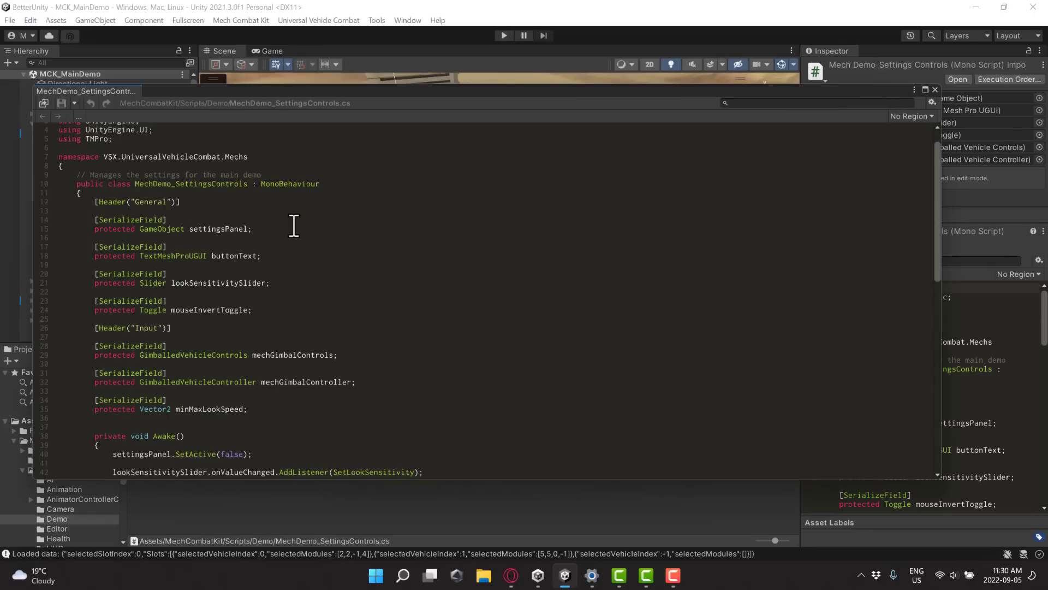
scroll(293, 226, "down", 8)
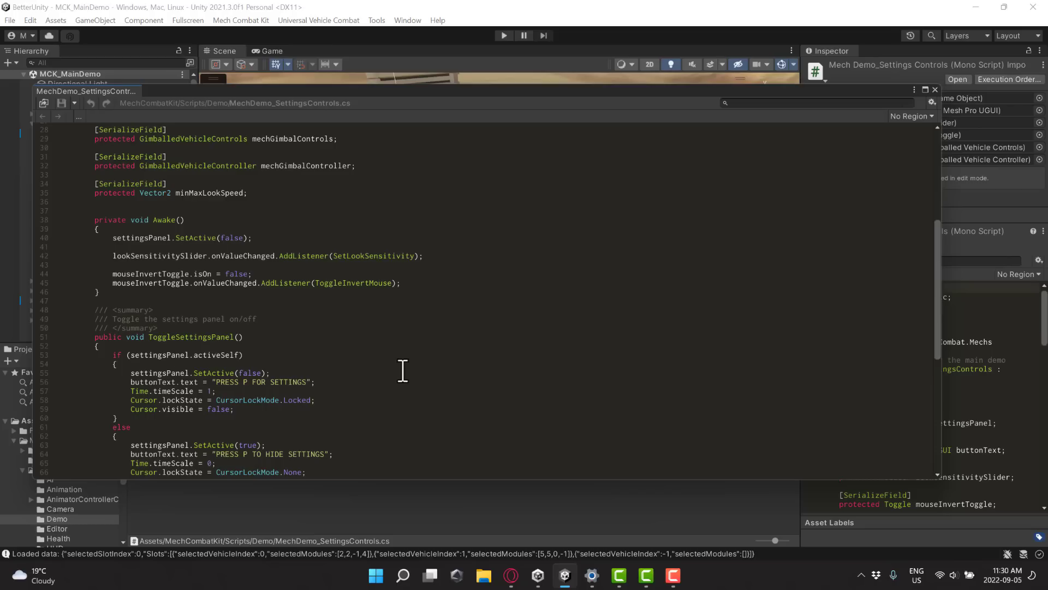
scroll(402, 370, "down", 3)
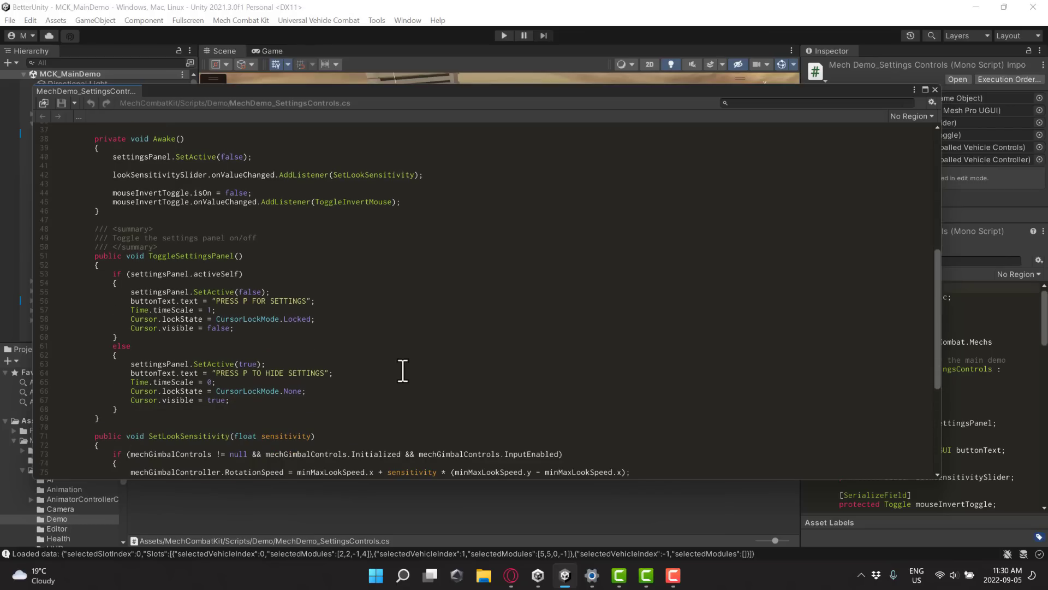
left_click(293, 402)
key("Return")
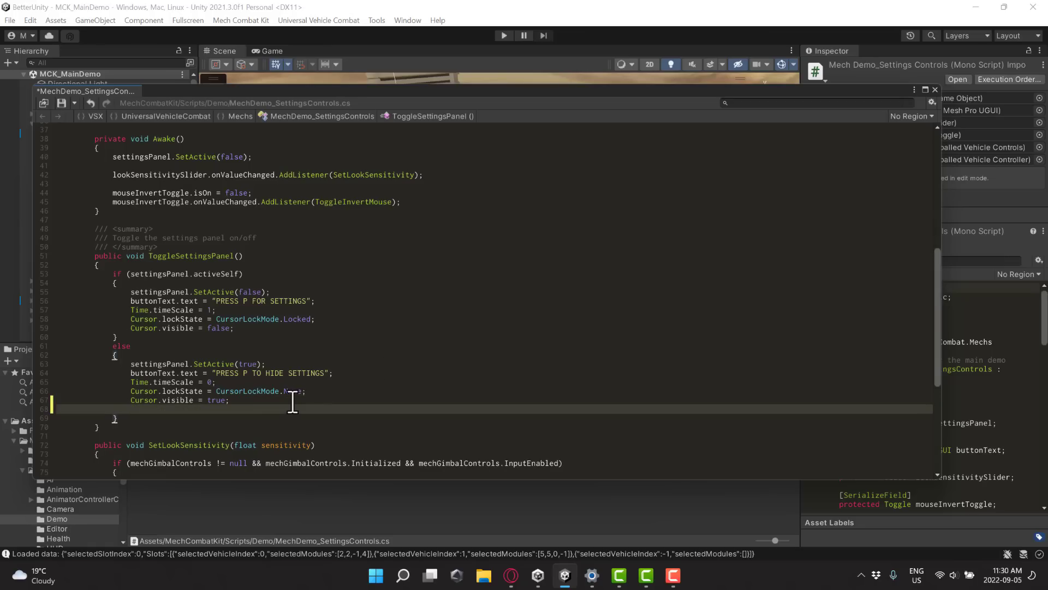
type("Cursor.")
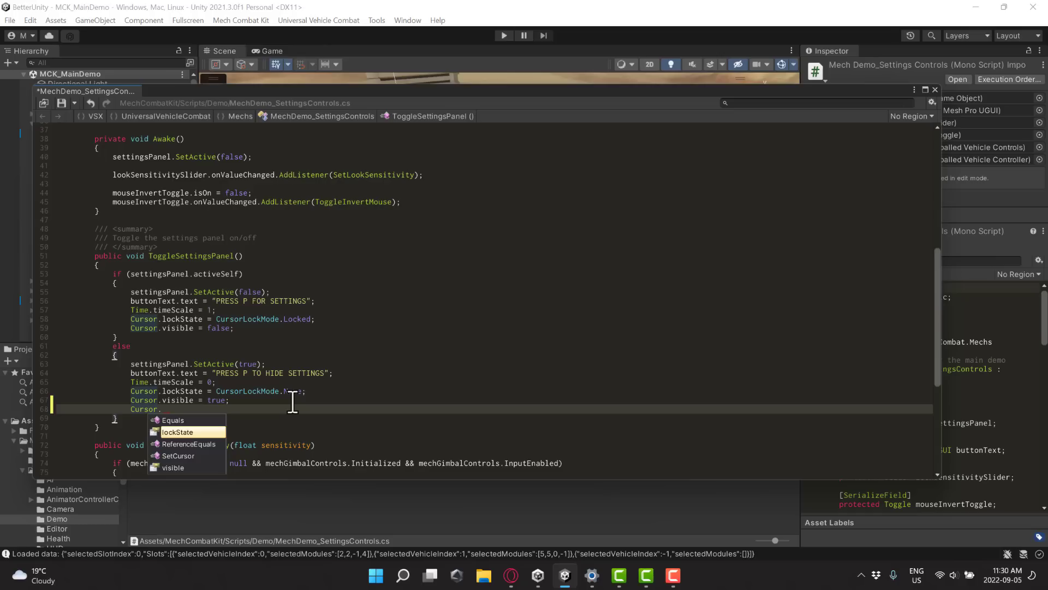
Step: Dismiss autocomplete and delete the 'Cursor.' text, leaving line 68 empty
key("Escape")
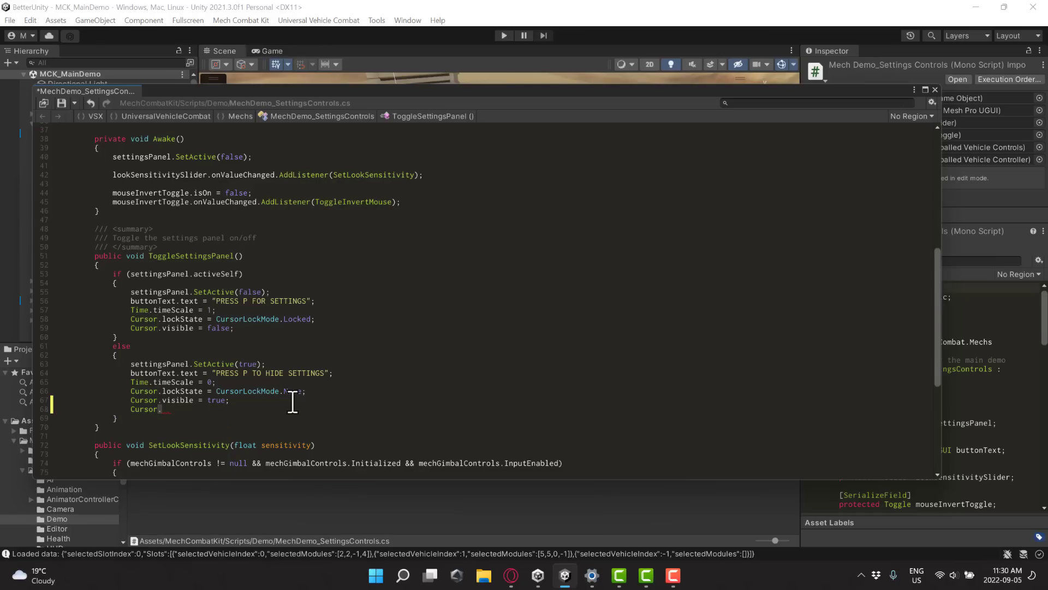
key("BackSpace")
key("BackSpace")
key("BackSpace")
key("BackSpace")
key("BackSpace")
key("BackSpace")
key("BackSpace")
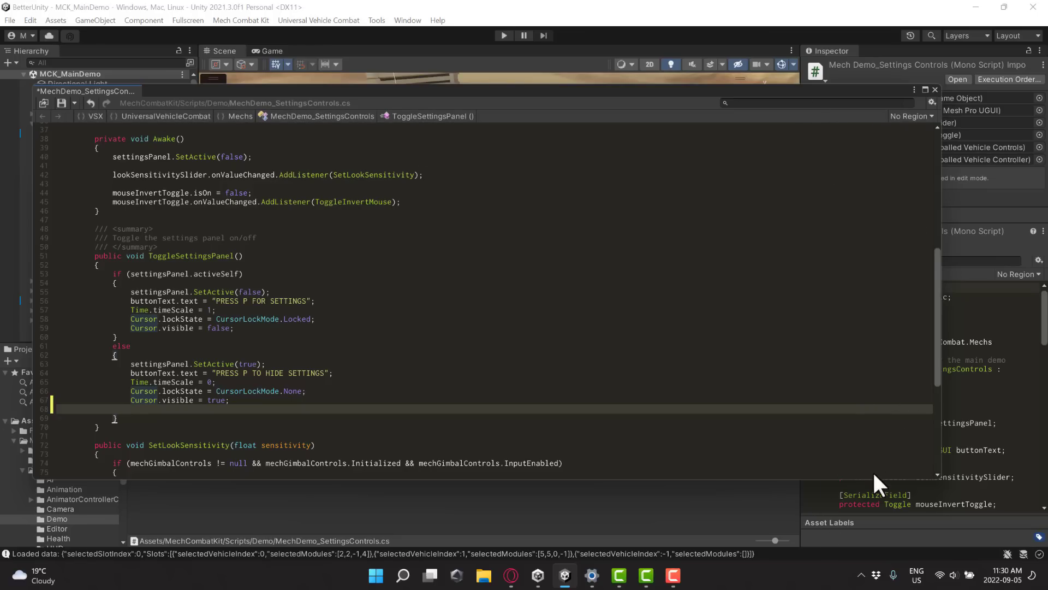
Step: Switch the Script Inspector code font to Monaco
left_click(931, 101)
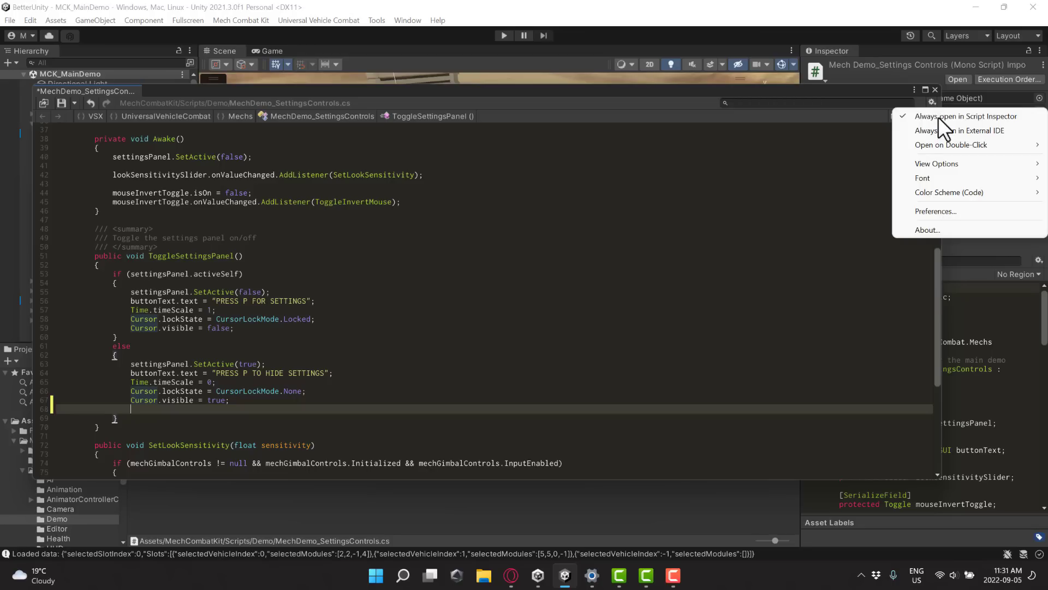
mouse_move(948, 162)
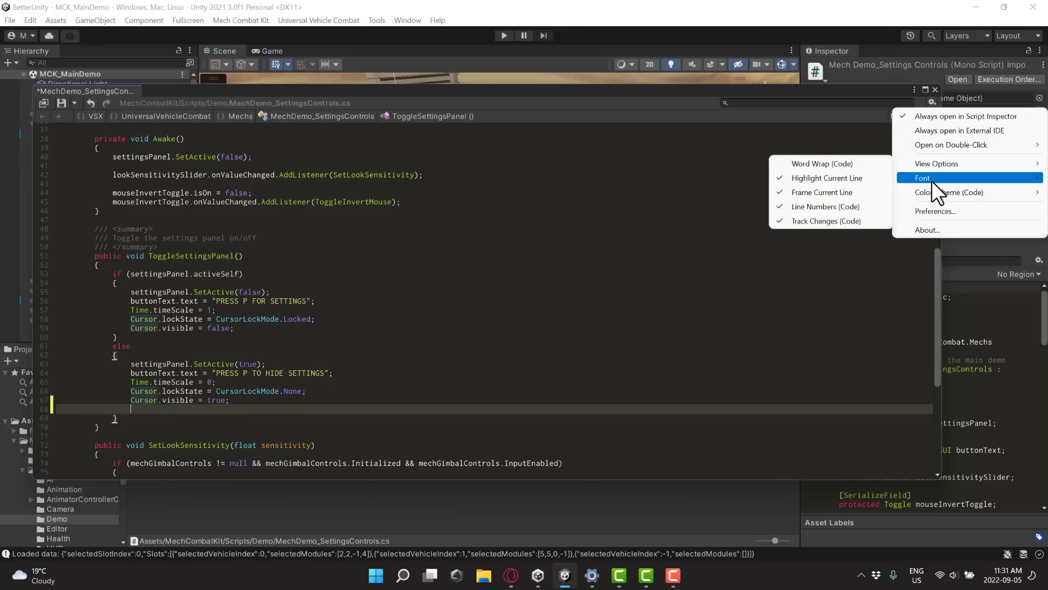
mouse_move(931, 180)
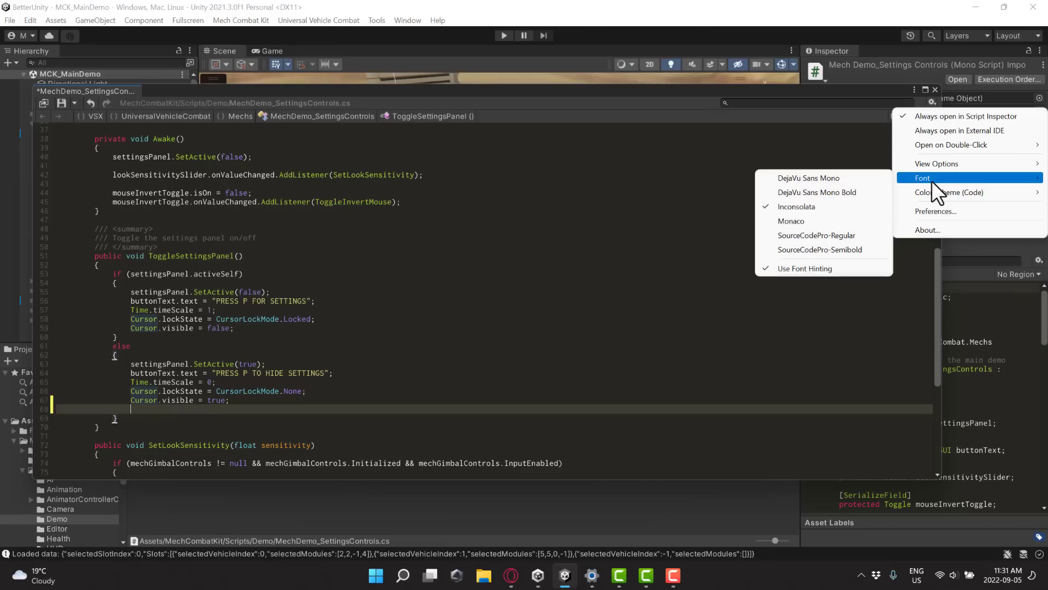
left_click(837, 219)
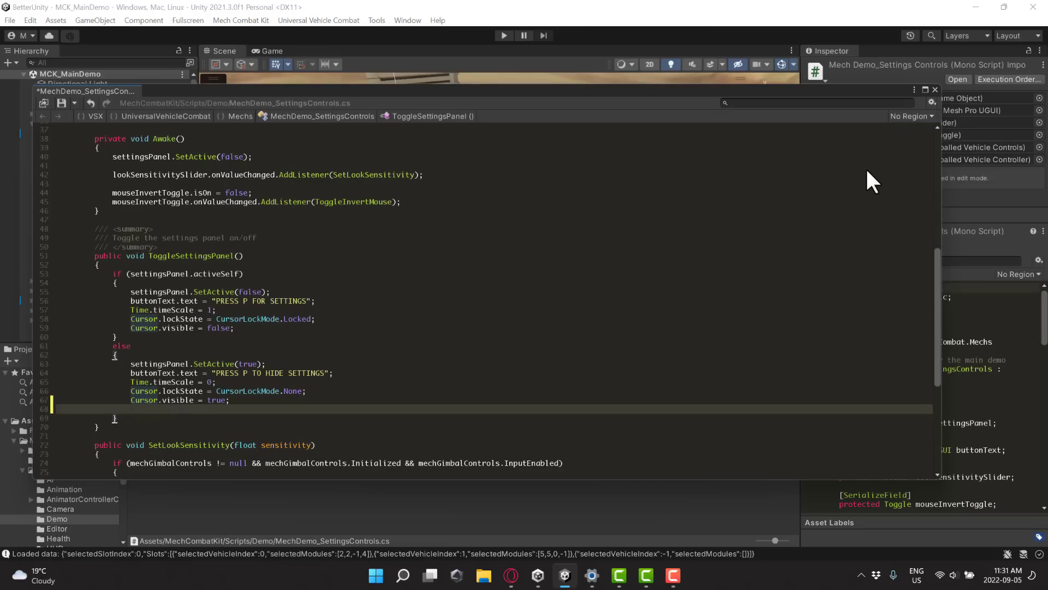
Step: Try the light Visual Studio colour scheme, then return the code to the dark Darcula scheme
left_click(932, 102)
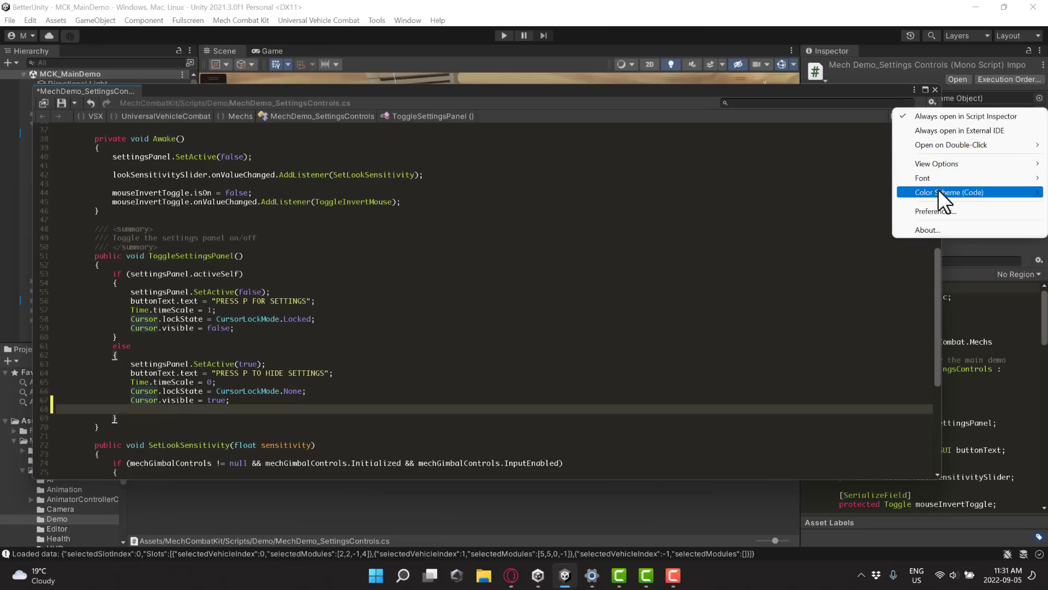
mouse_move(938, 189)
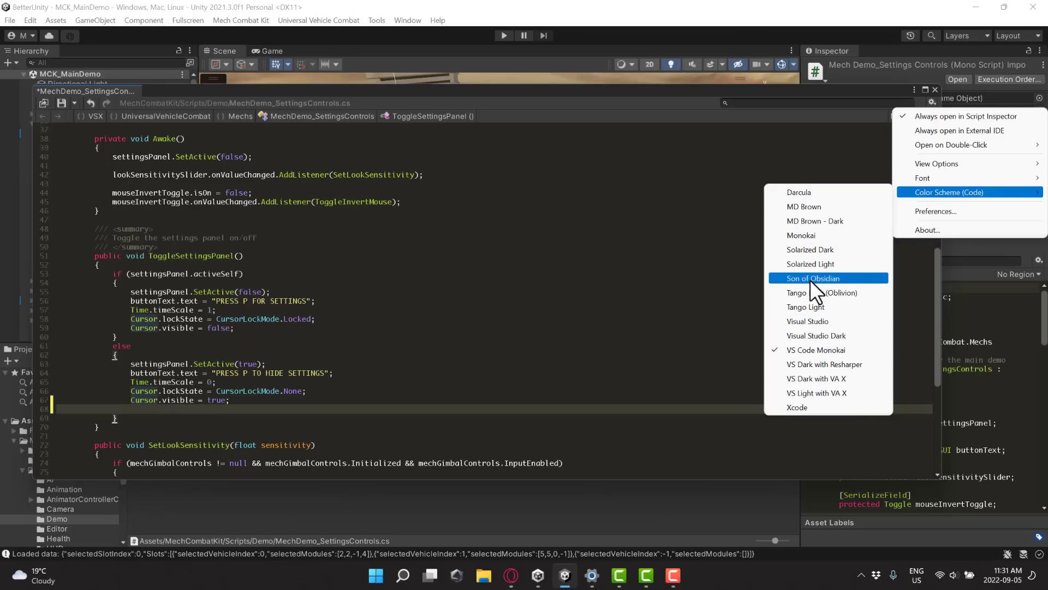
left_click(821, 320)
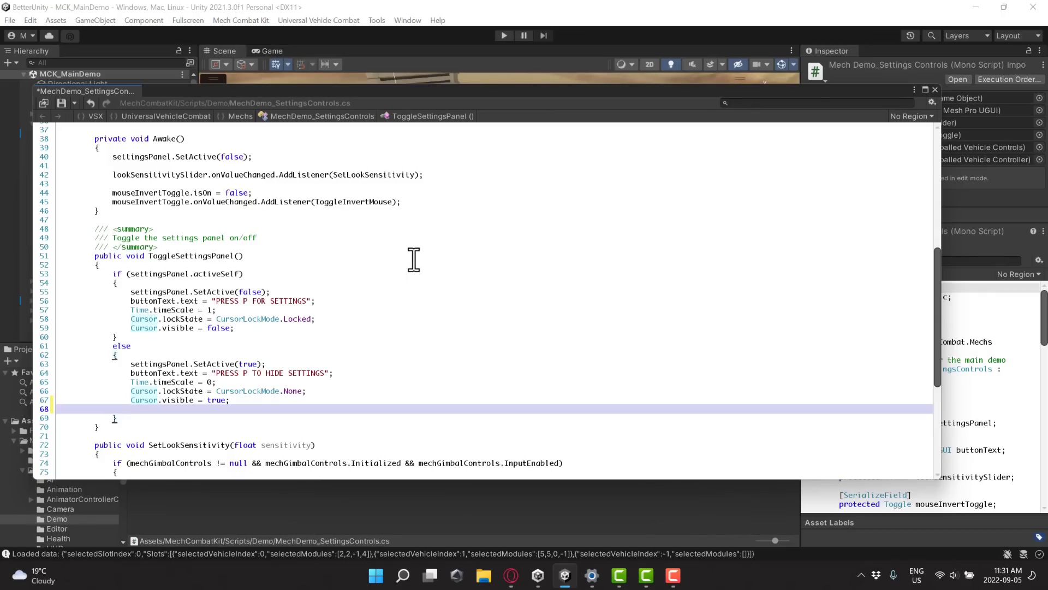
left_click(931, 99)
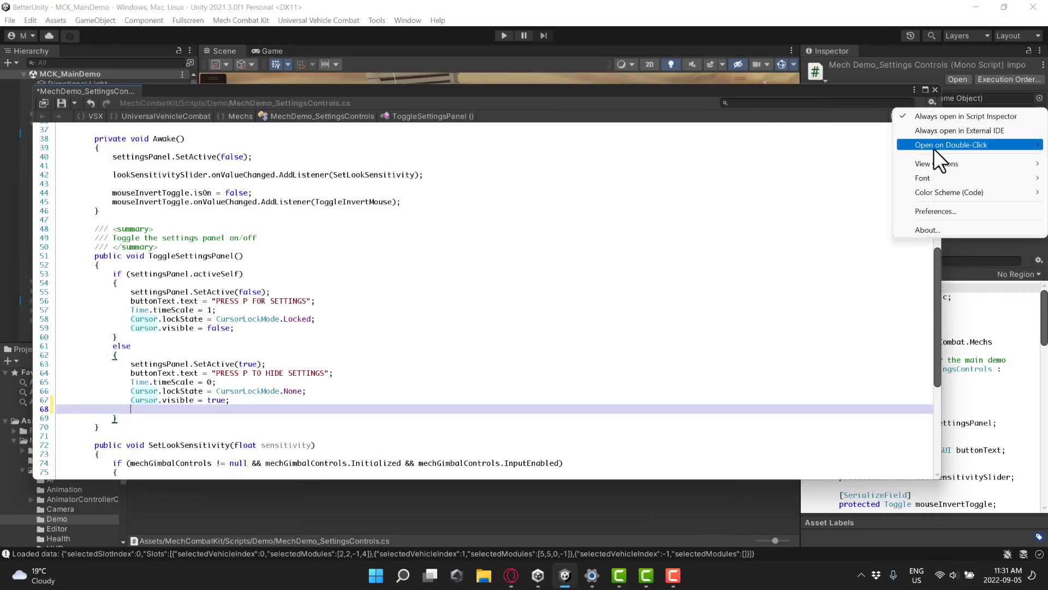
mouse_move(946, 189)
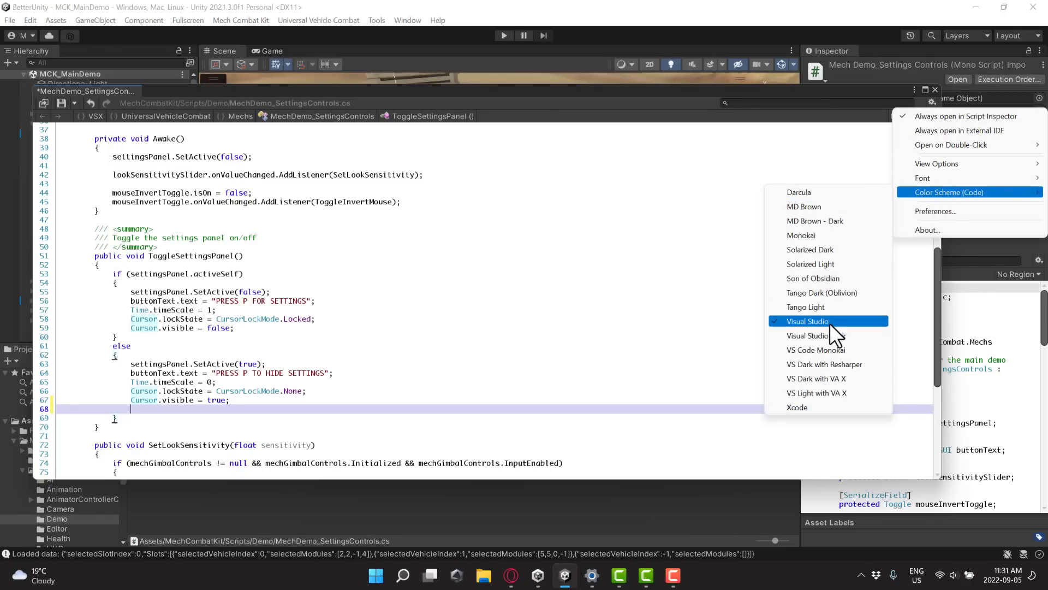
left_click(798, 193)
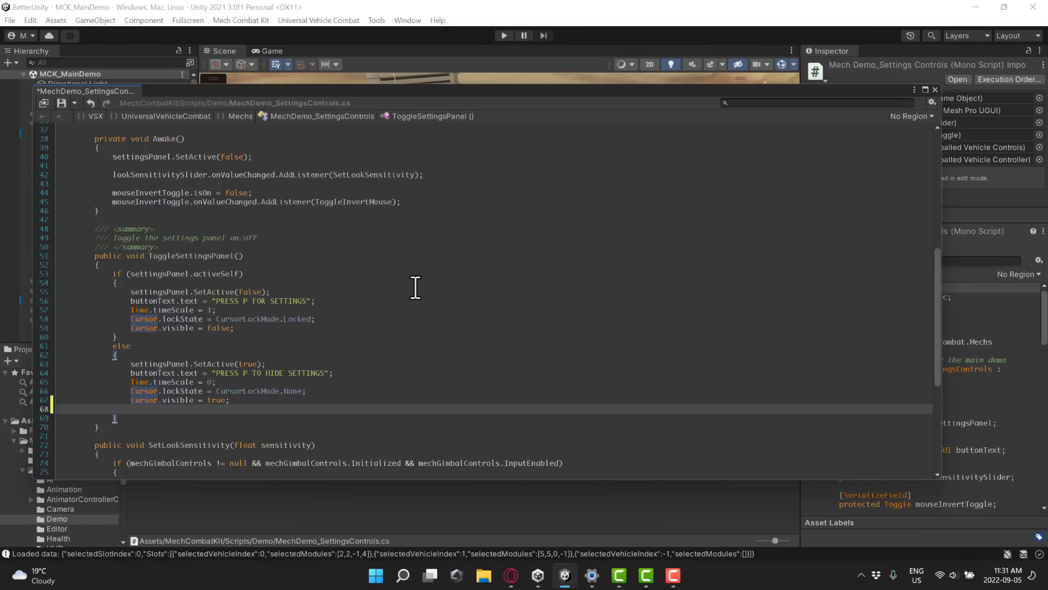
scroll(417, 299, "down", 6)
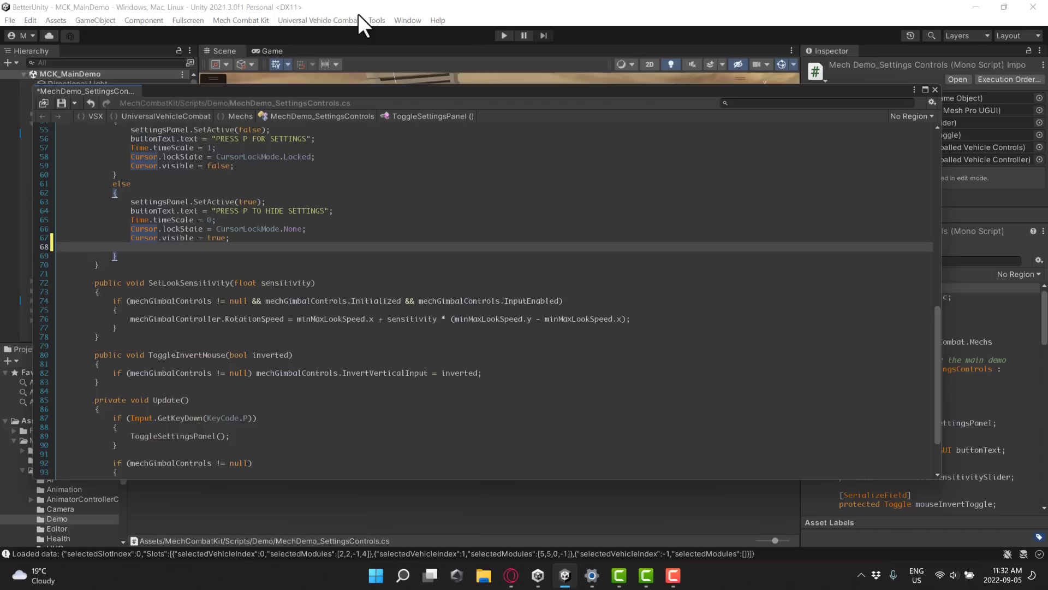
Step: Open the Package Manager and browse the Built-in and My Assets package sources
left_click(408, 19)
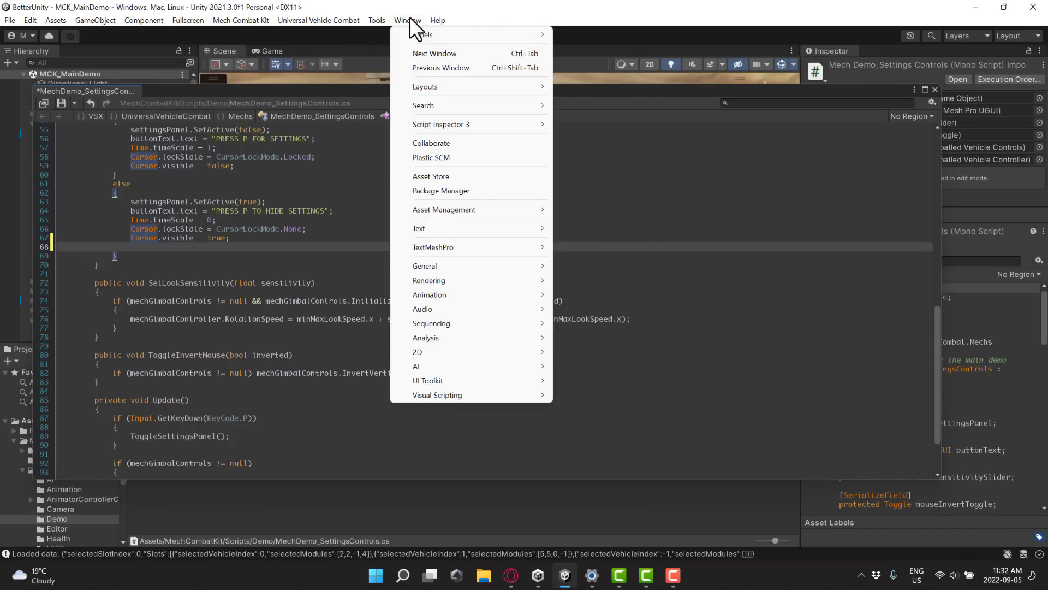
left_click(460, 190)
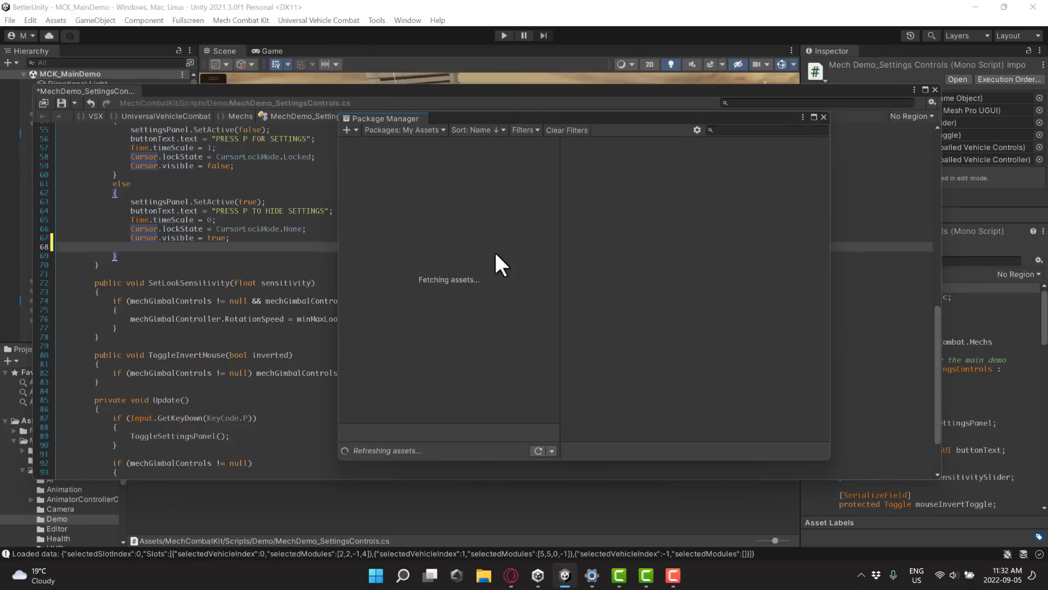
left_click(381, 131)
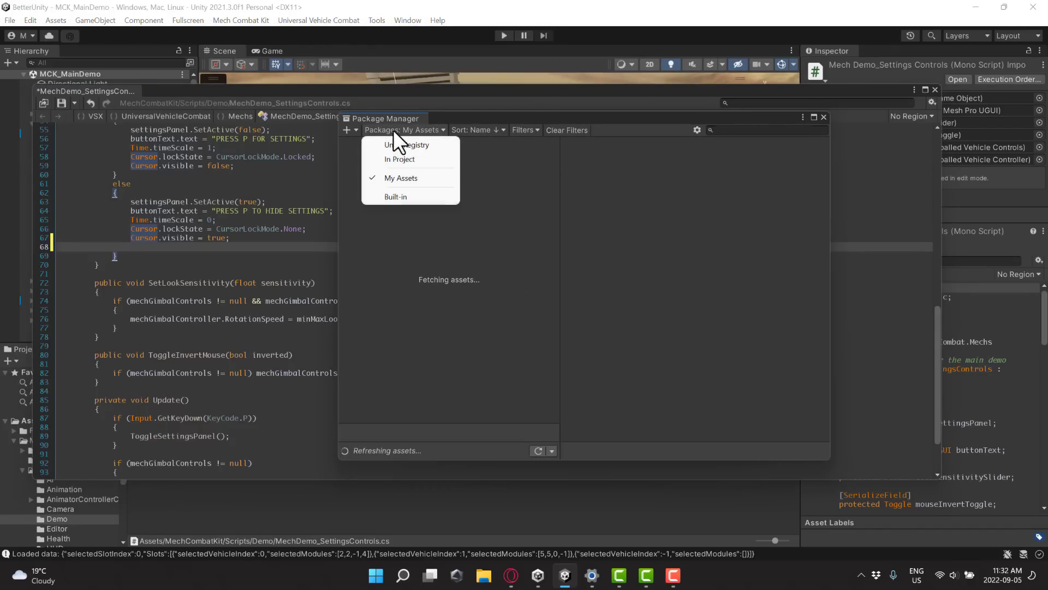
left_click(391, 194)
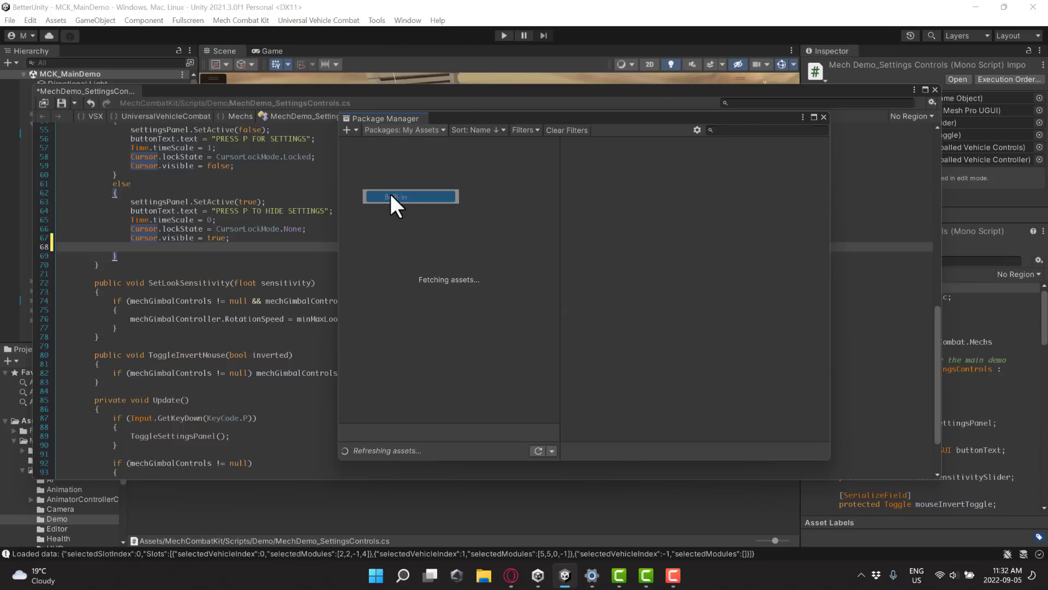
left_click(412, 130)
left_click(414, 173)
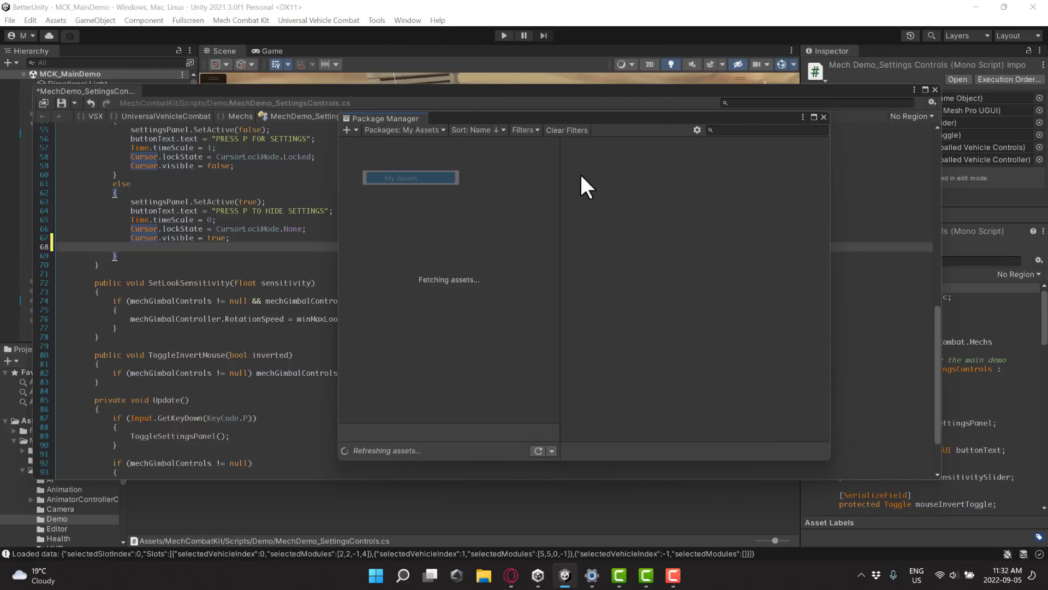
Step: Search 'SCRIPT', view the Script Inspector 3 package details, then close the Package Manager
left_click(736, 131)
type("SCRIPT")
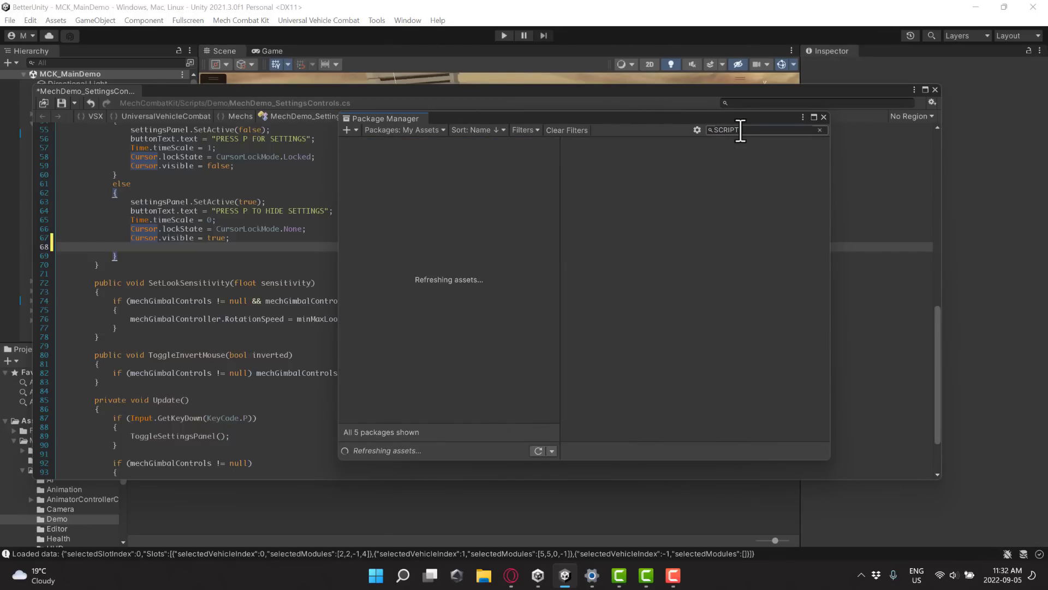
left_click(392, 190)
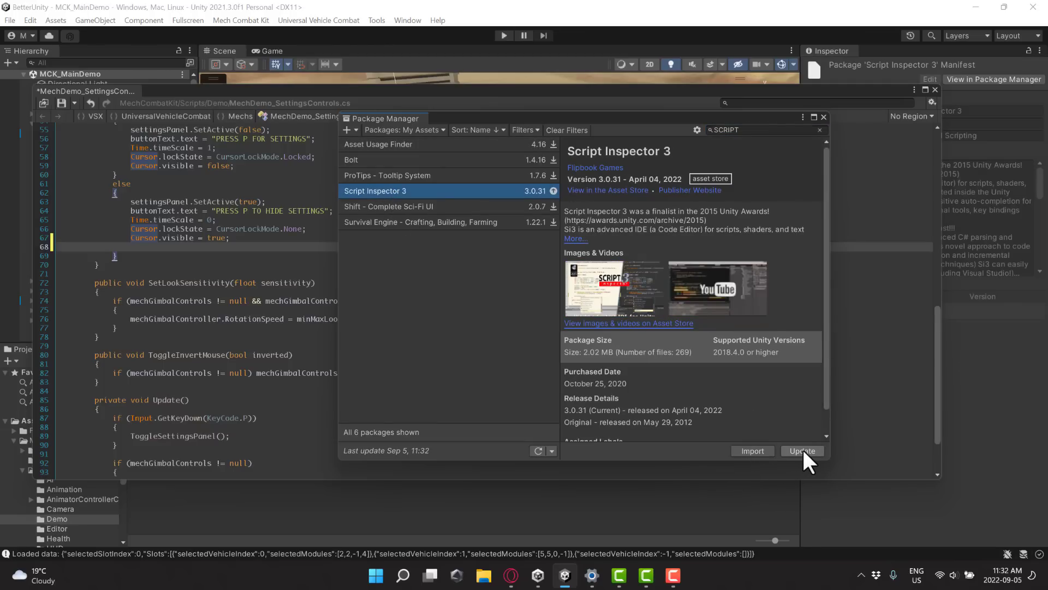
left_click(824, 117)
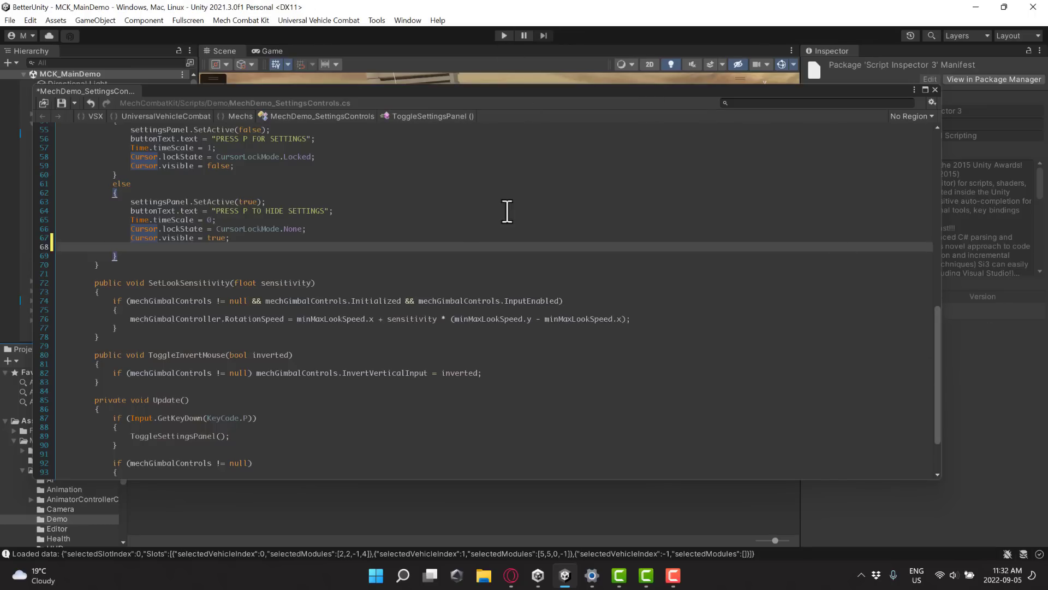
Step: Discard the settings-controls script edits, open MechDemo_DemoManager.cs and dock it beside Scene and Game
left_click(935, 90)
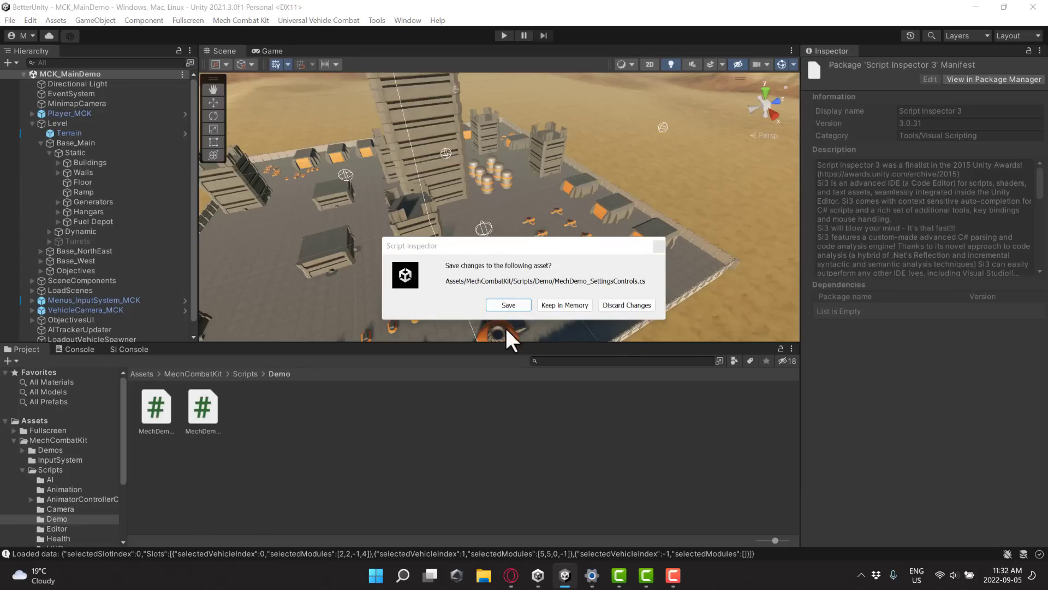
left_click(615, 305)
left_click(162, 402)
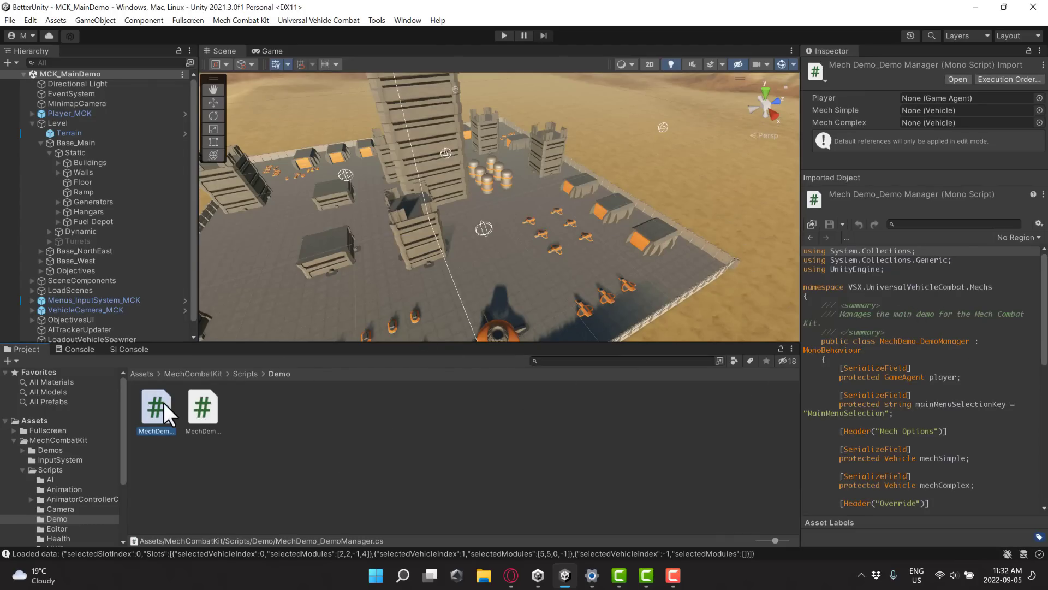
double_click(163, 405)
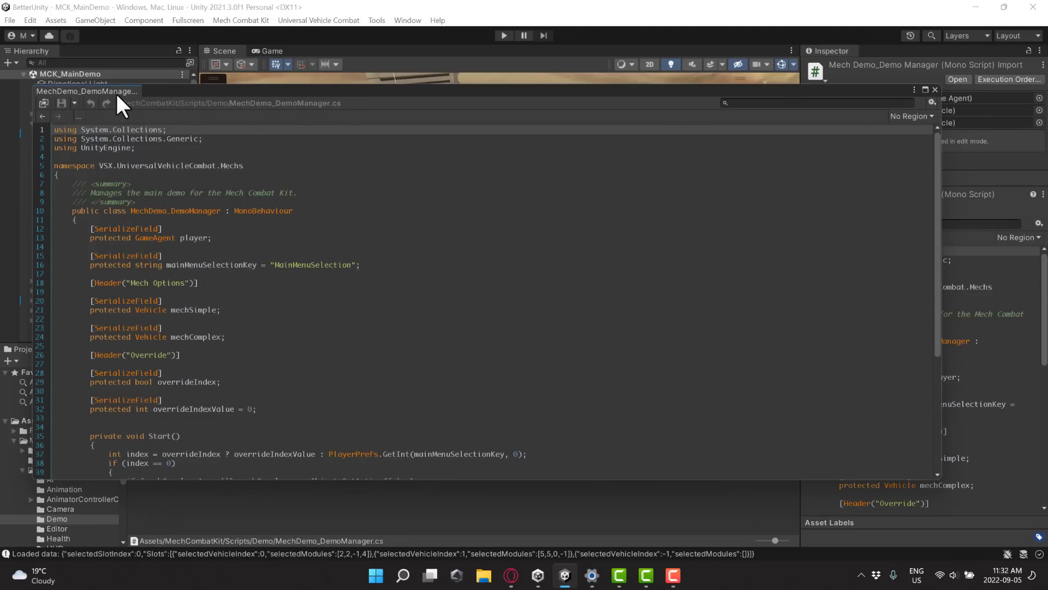
left_click_drag(116, 92, 330, 55)
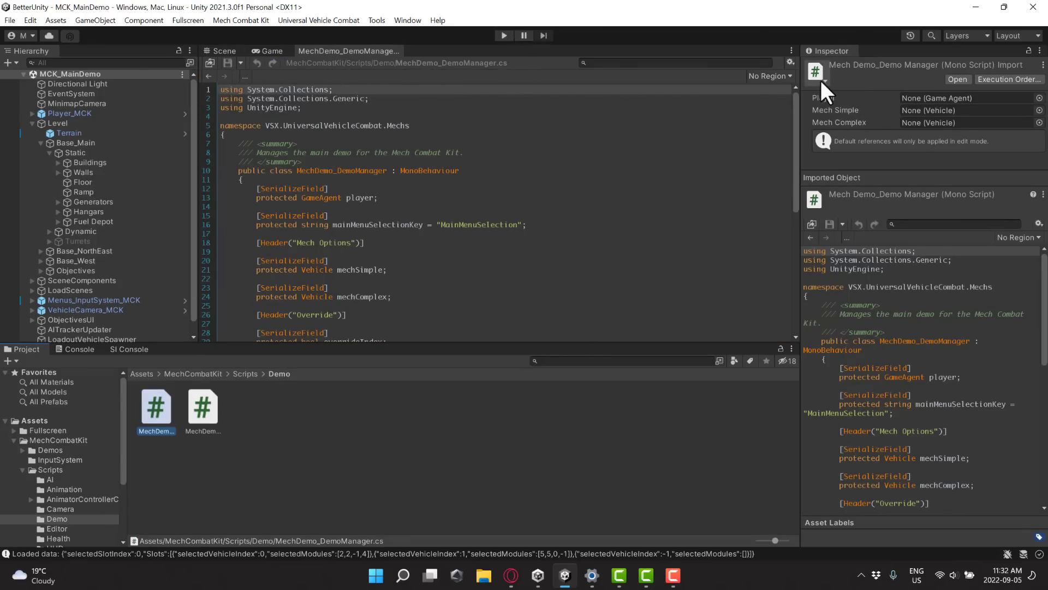
Step: Open the code editor's settings menu
left_click(790, 62)
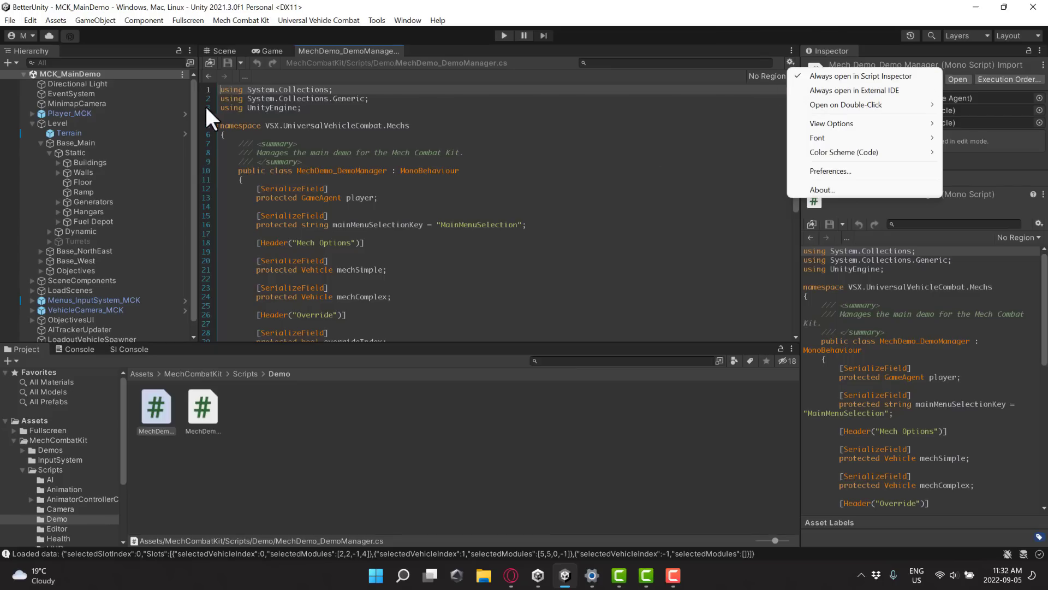
left_click(375, 18)
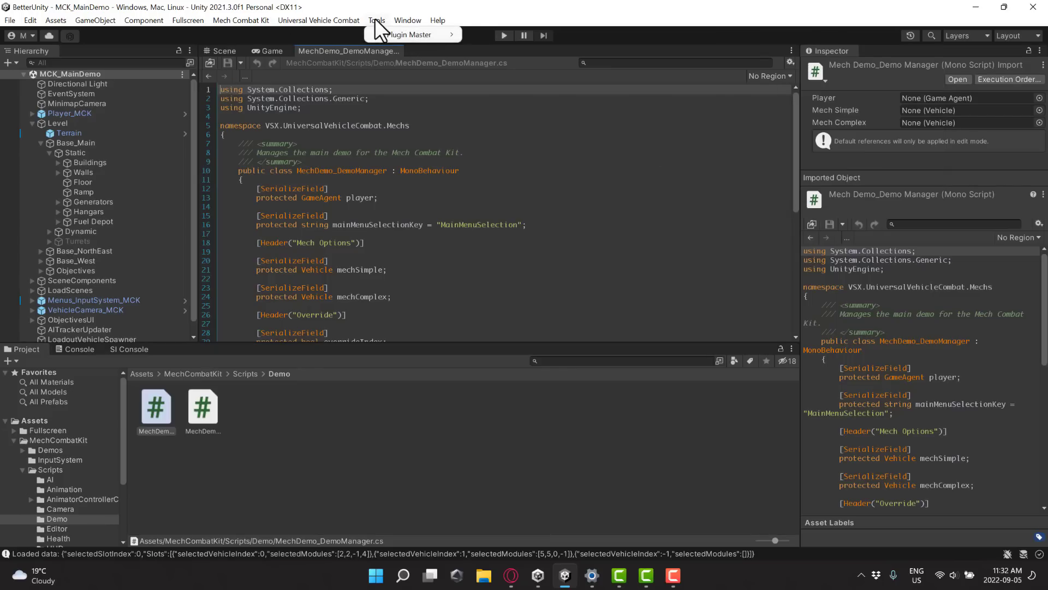
mouse_move(398, 19)
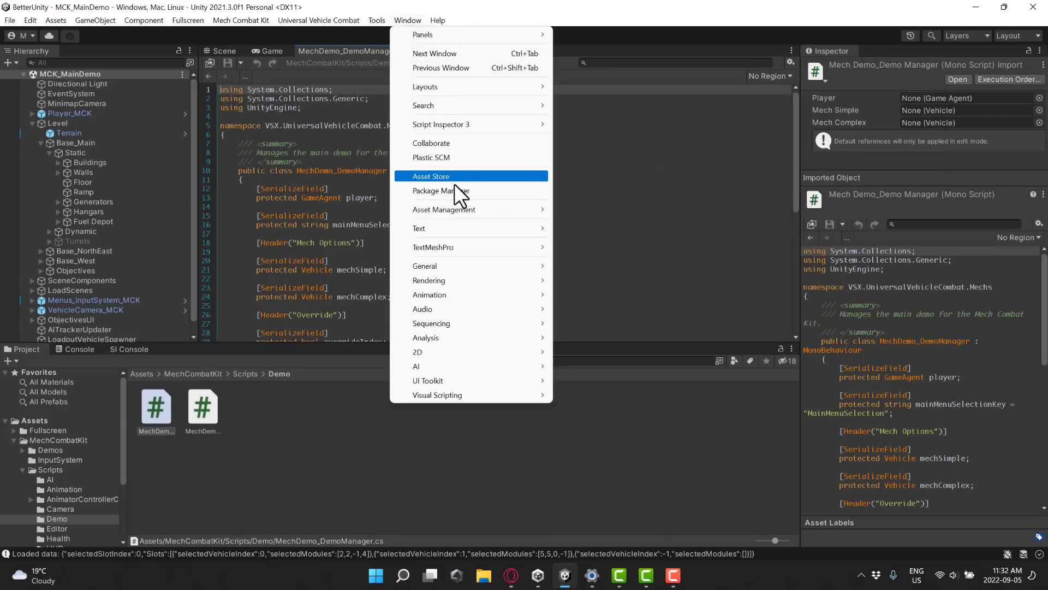
mouse_move(178, 18)
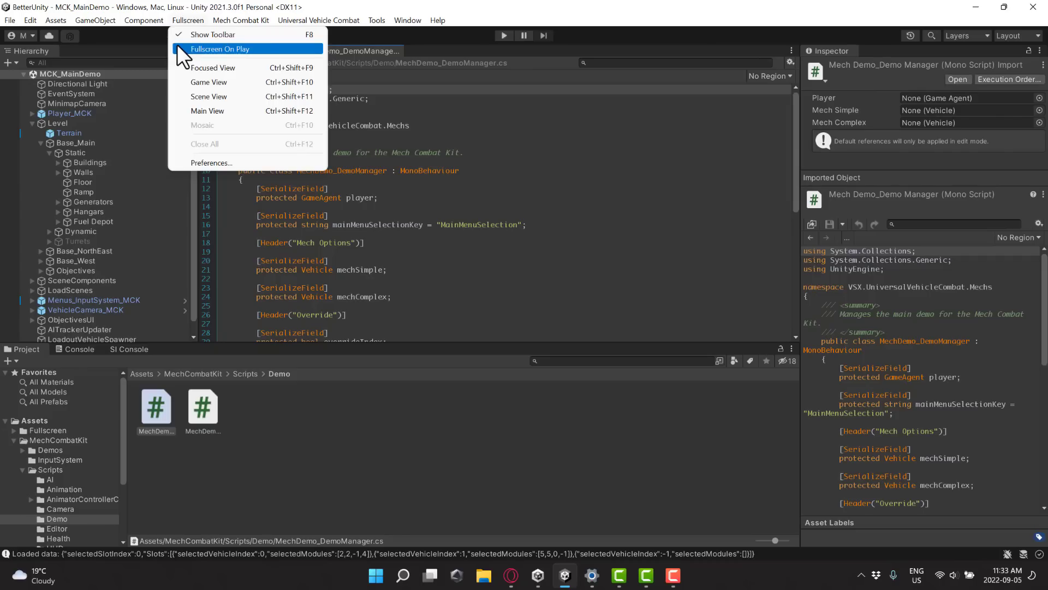
key("Right")
key("Right")
key("Right")
key("Right")
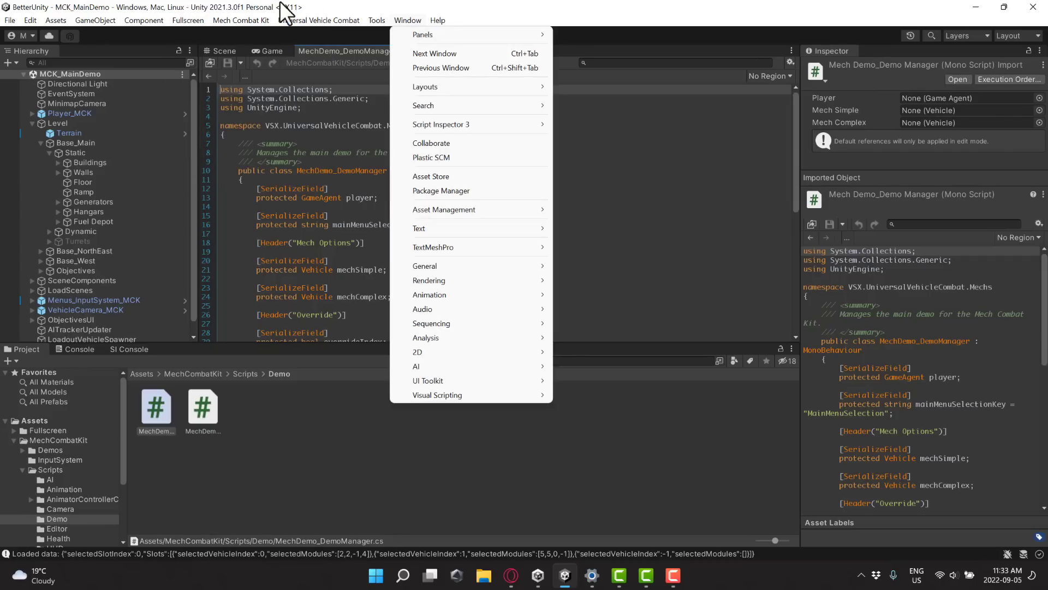
key("Escape")
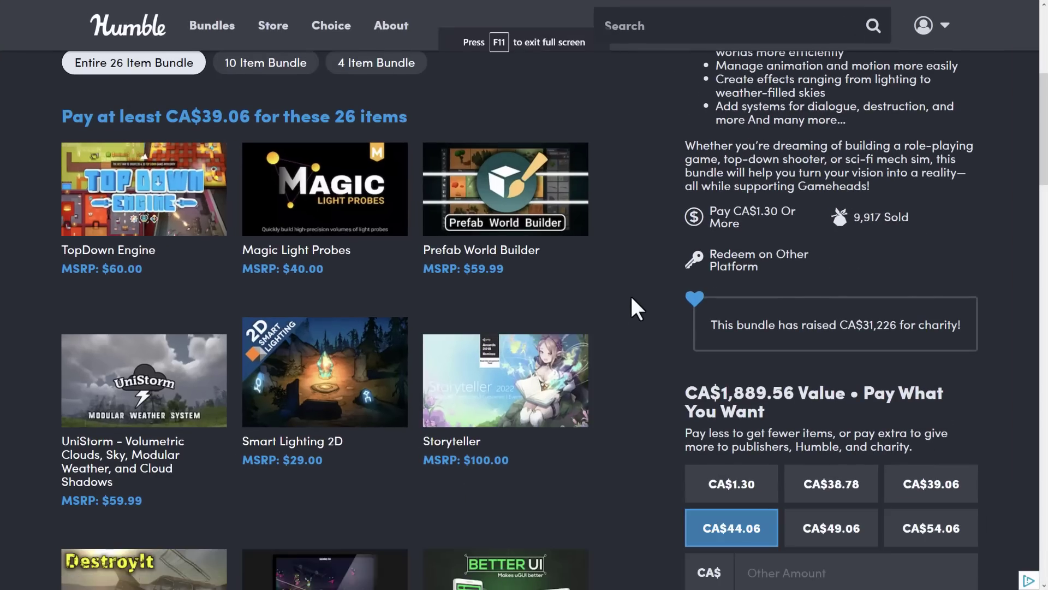
Step: Scroll through the Humble Unity Tools bundle's item grid down to Mech Combat Kit
scroll(632, 297, "up", 5)
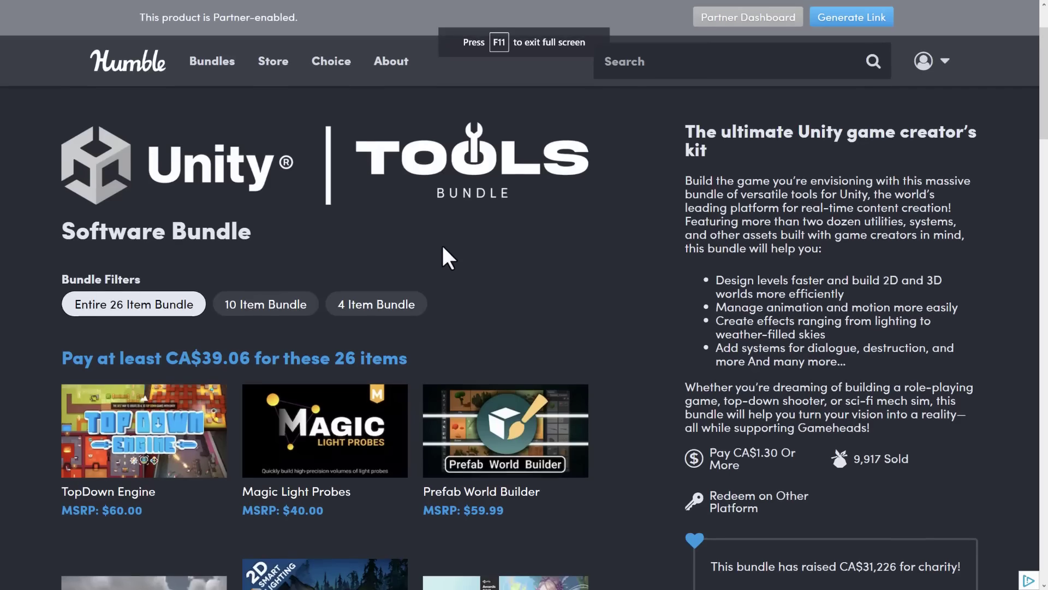
scroll(606, 344, "down", 1)
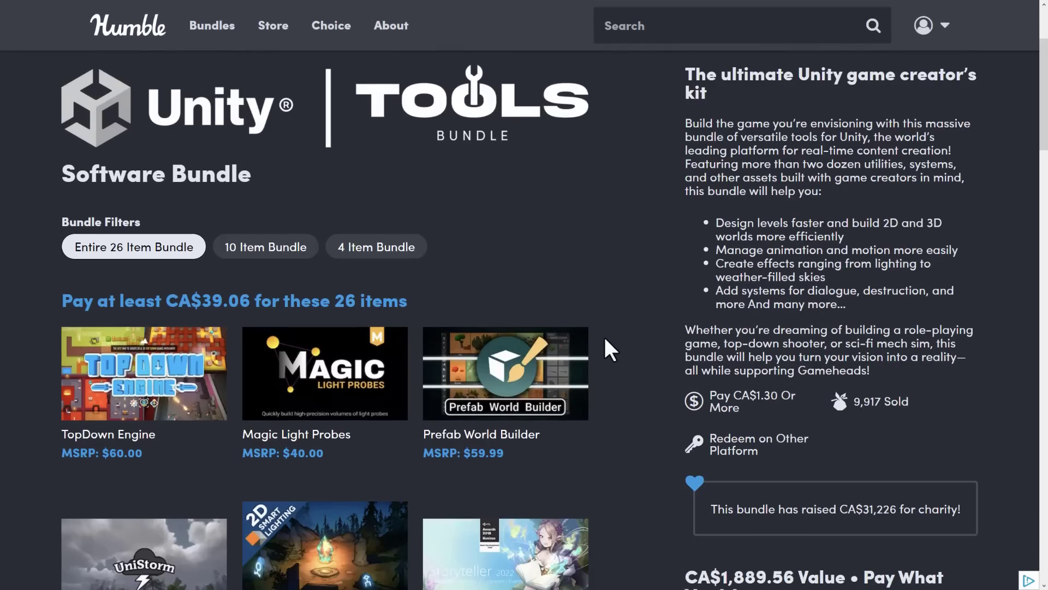
scroll(605, 340, "down", 3)
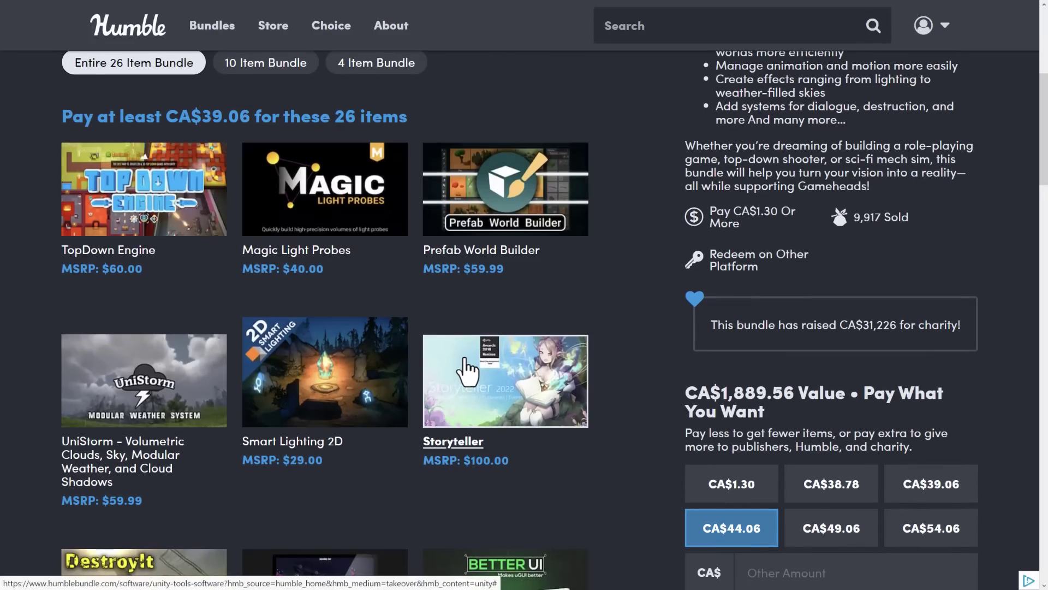
scroll(464, 363, "down", 3)
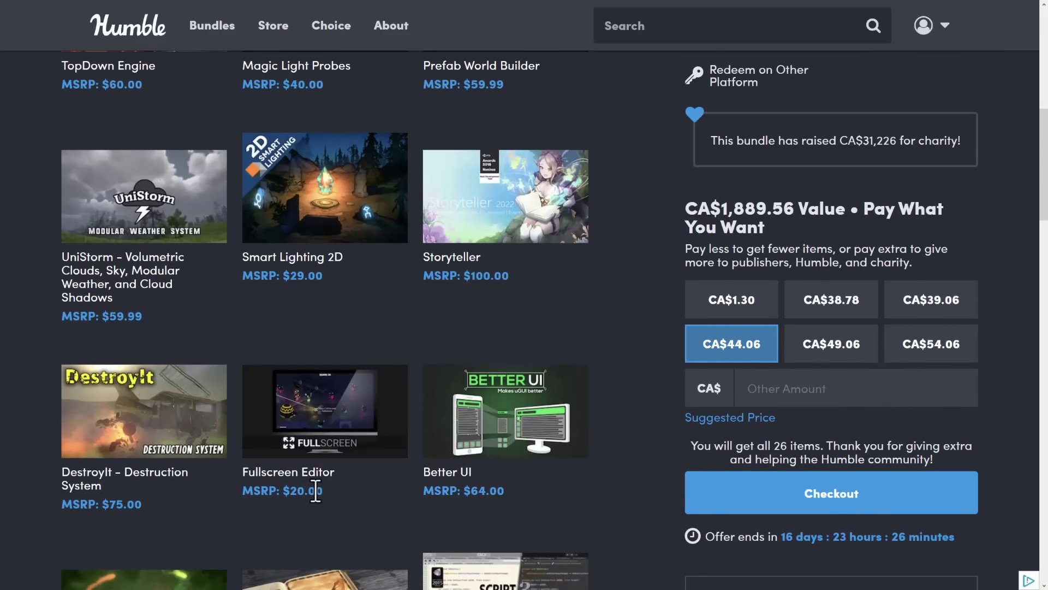
scroll(315, 490, "down", 3)
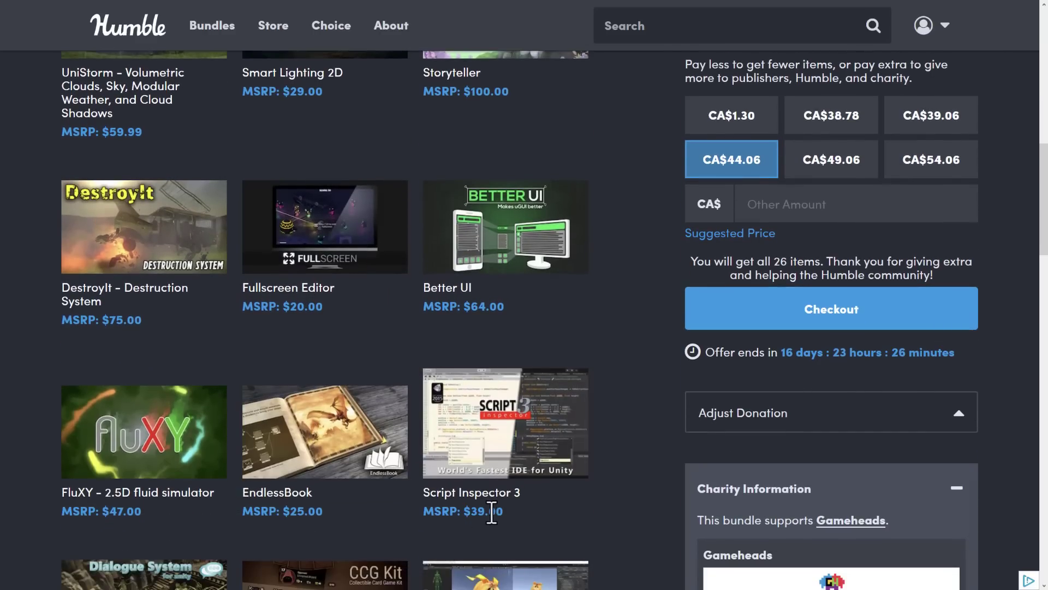
scroll(541, 486, "up", 3)
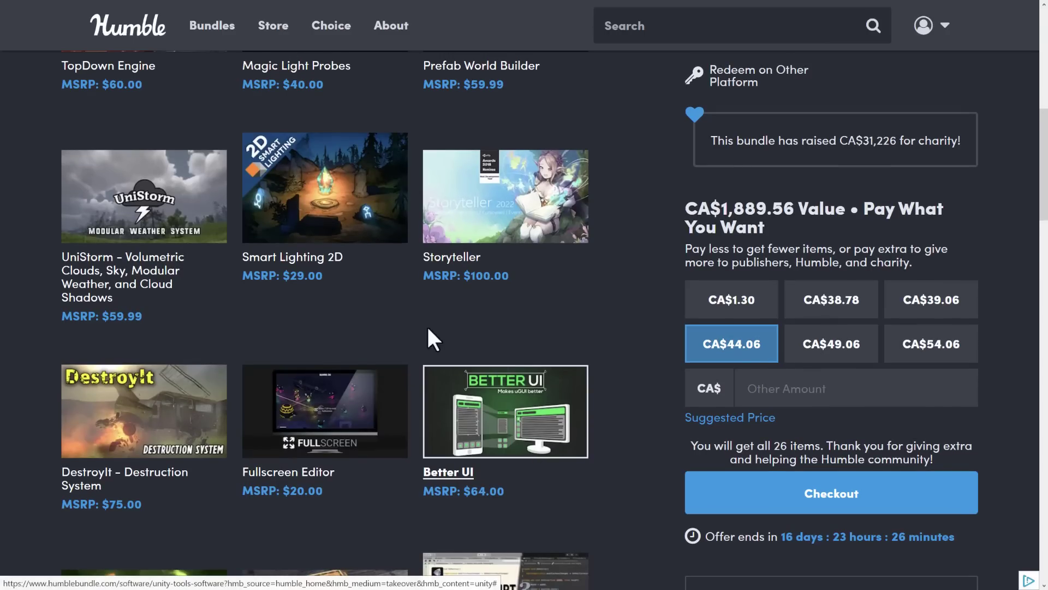
scroll(453, 361, "up", 1)
scroll(451, 363, "down", 2)
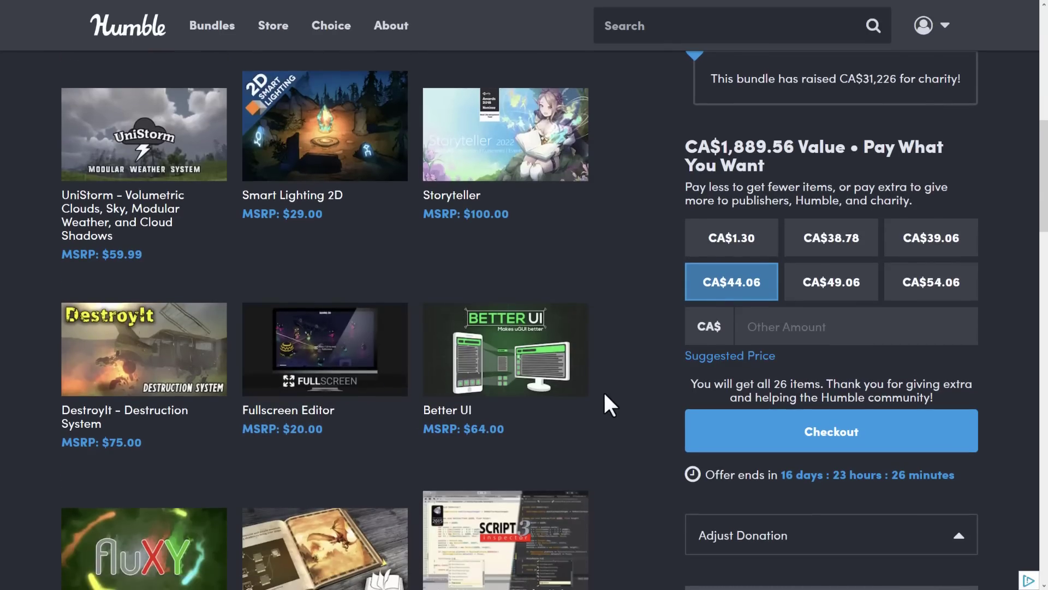
scroll(604, 394, "down", 2)
scroll(605, 394, "down", 7)
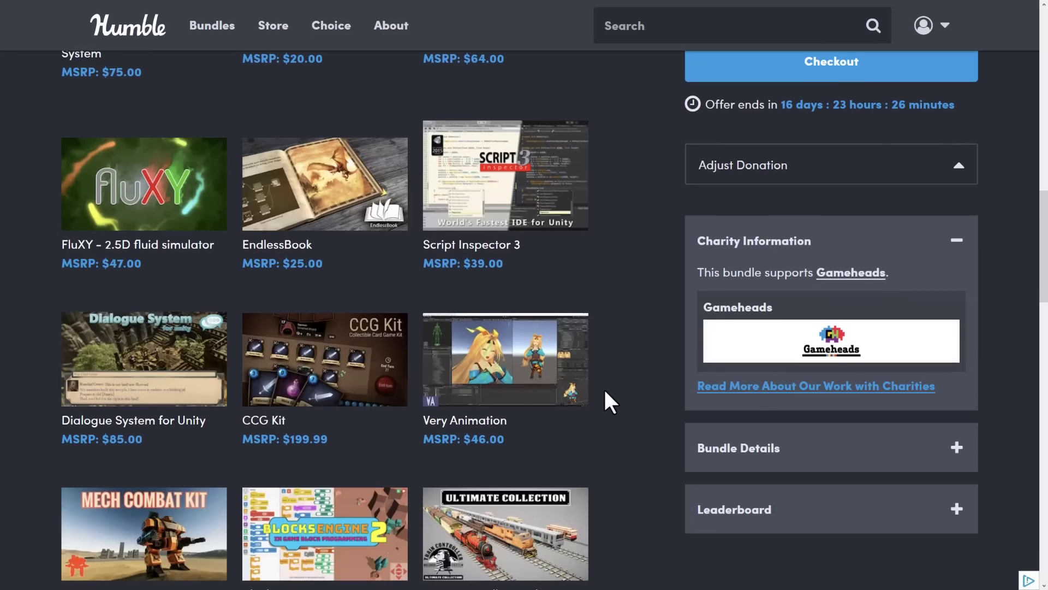
scroll(604, 387, "down", 1)
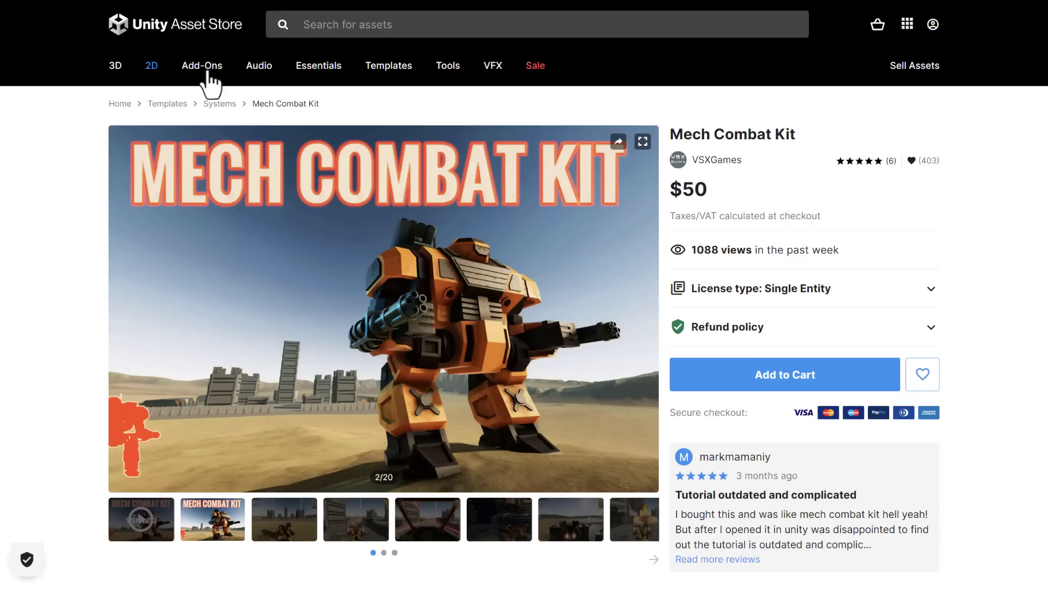
Step: Scroll down to the Mech Combat Kit Overview description, then switch back to the Unity editor
scroll(427, 299, "down", 5)
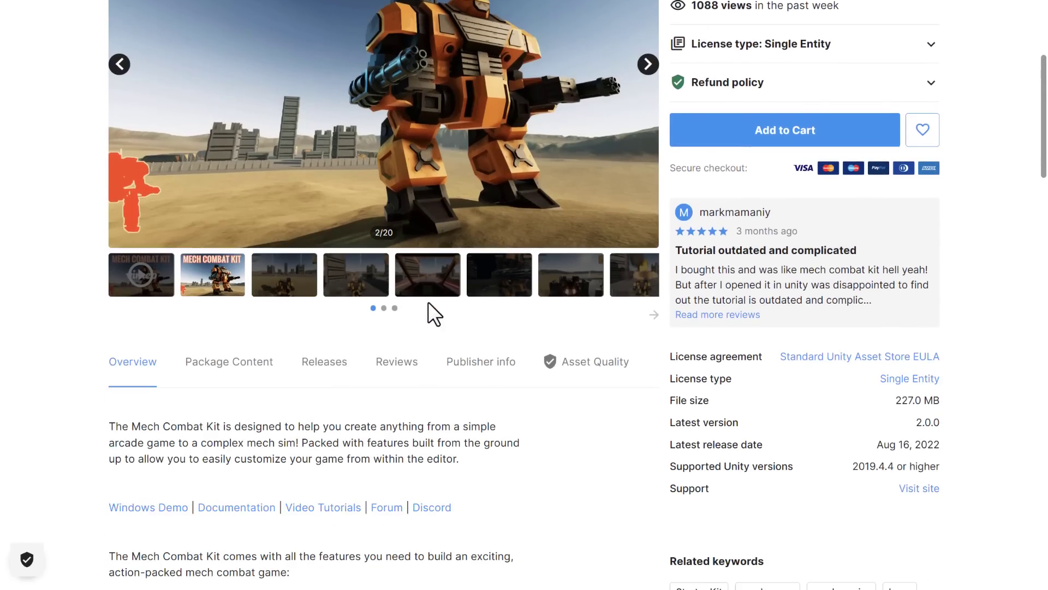
scroll(428, 301, "down", 4)
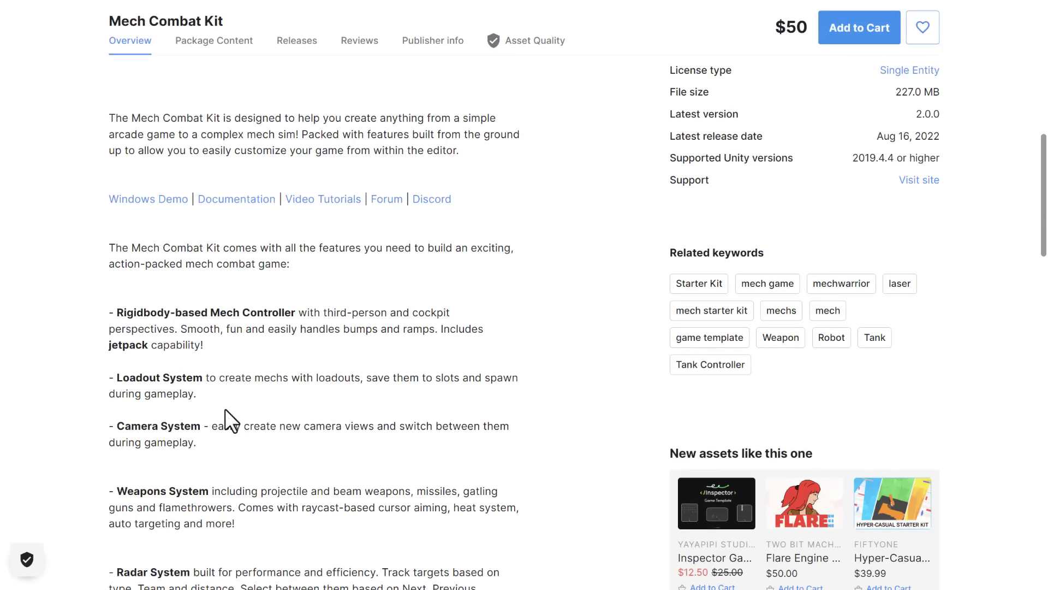
key("alt+Tab")
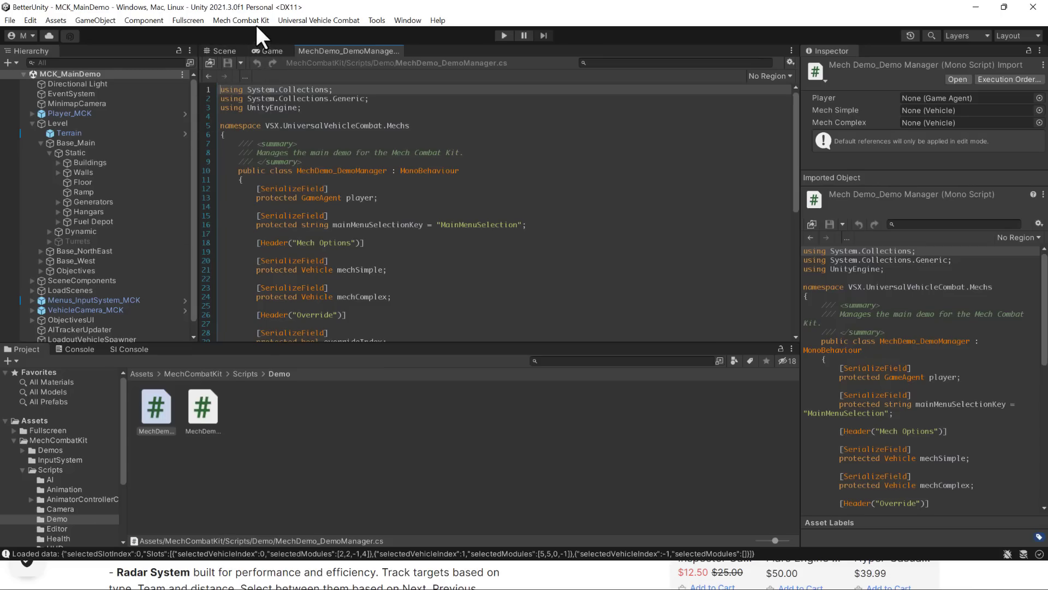
Step: Show the Mech Combat Kit and Universal Vehicle Combat menu commands, then switch to the Asset Store browser
left_click(256, 24)
mouse_move(263, 36)
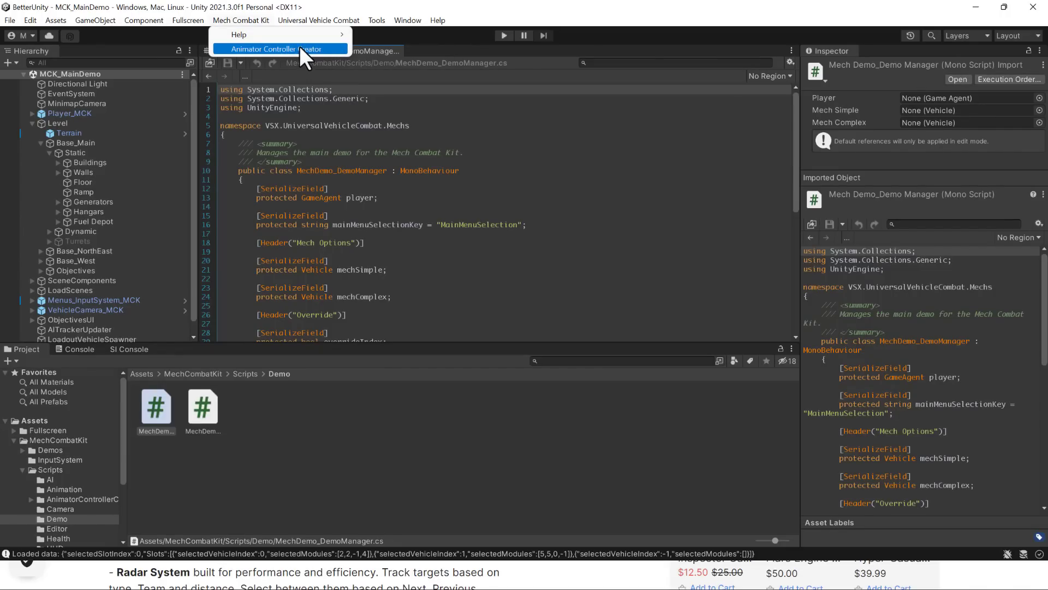
left_click(299, 17)
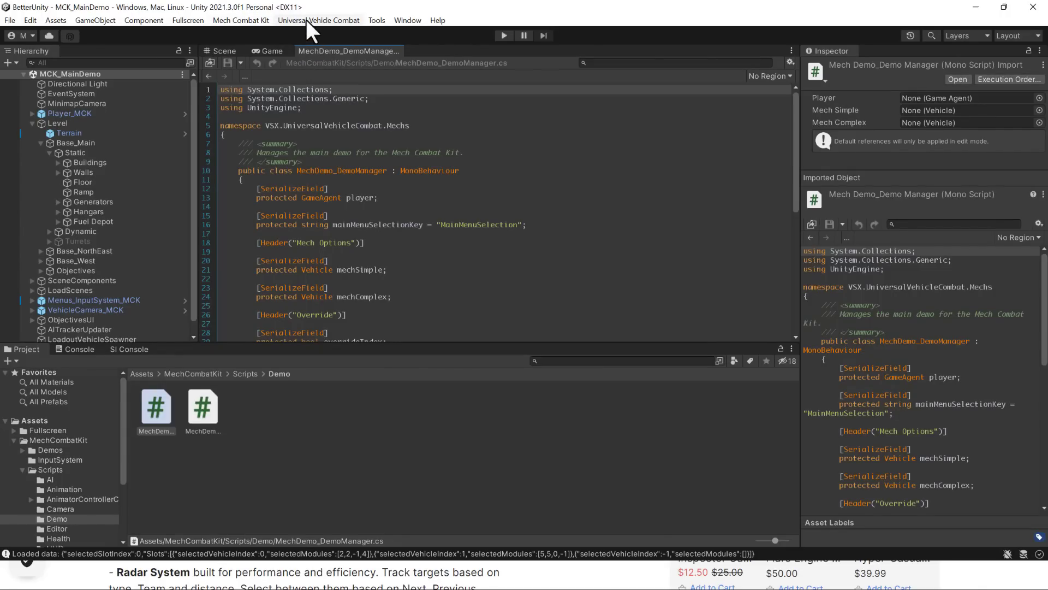
mouse_move(326, 31)
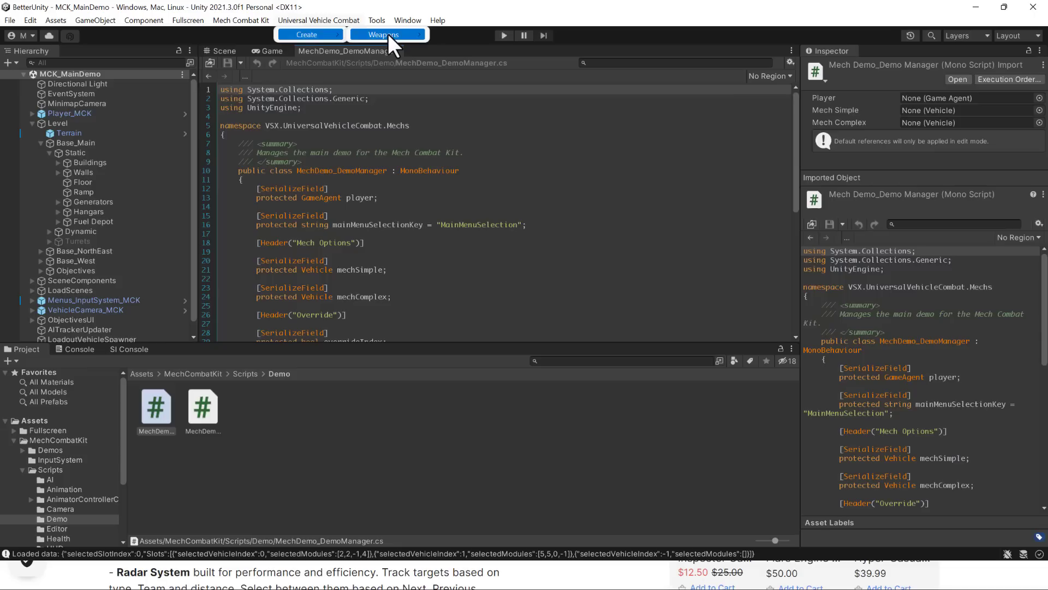
mouse_move(388, 34)
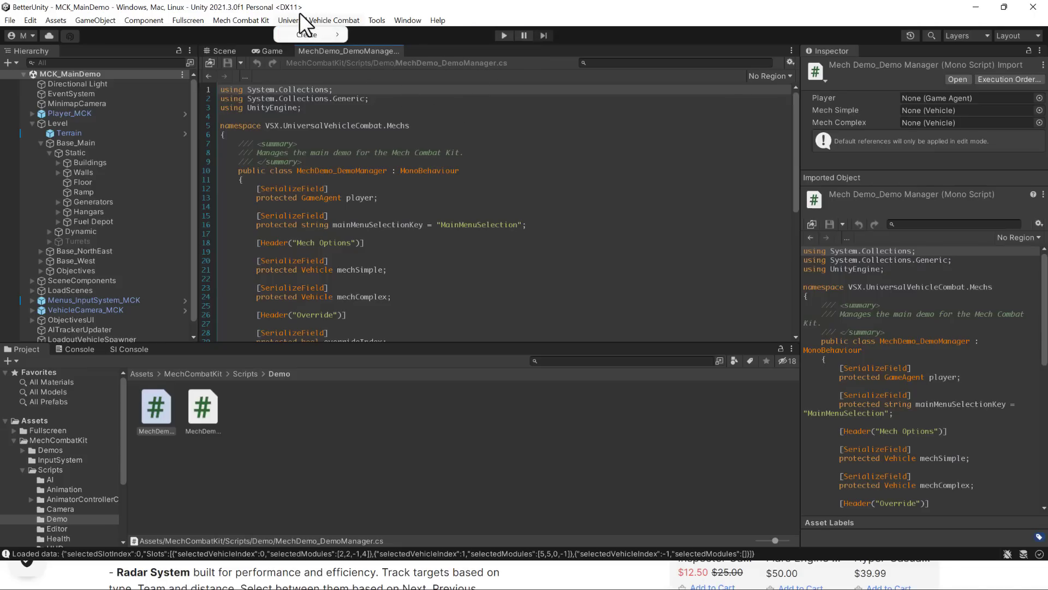
mouse_move(254, 15)
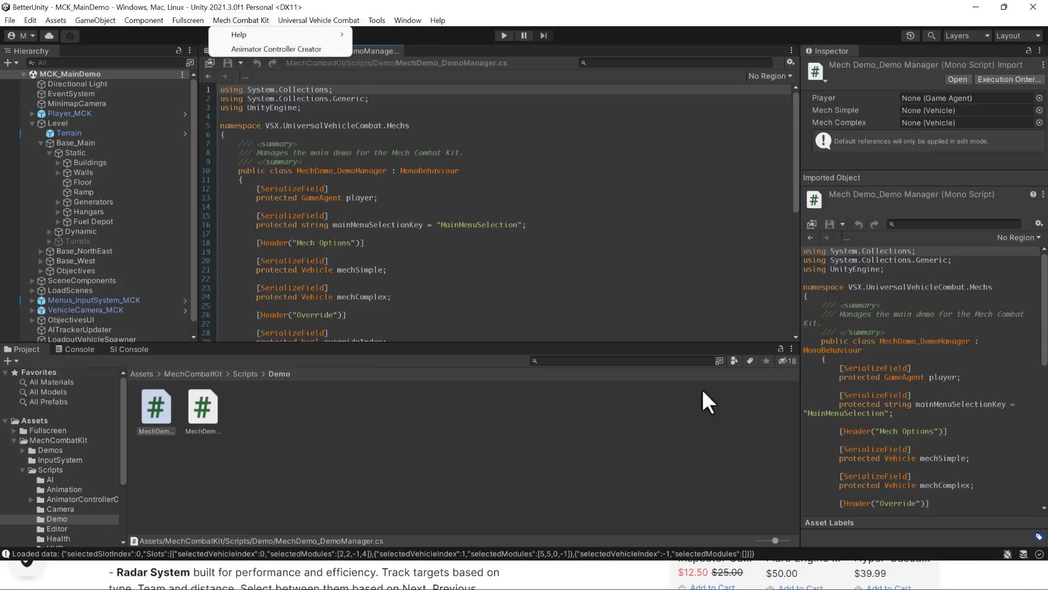
key("alt+Tab")
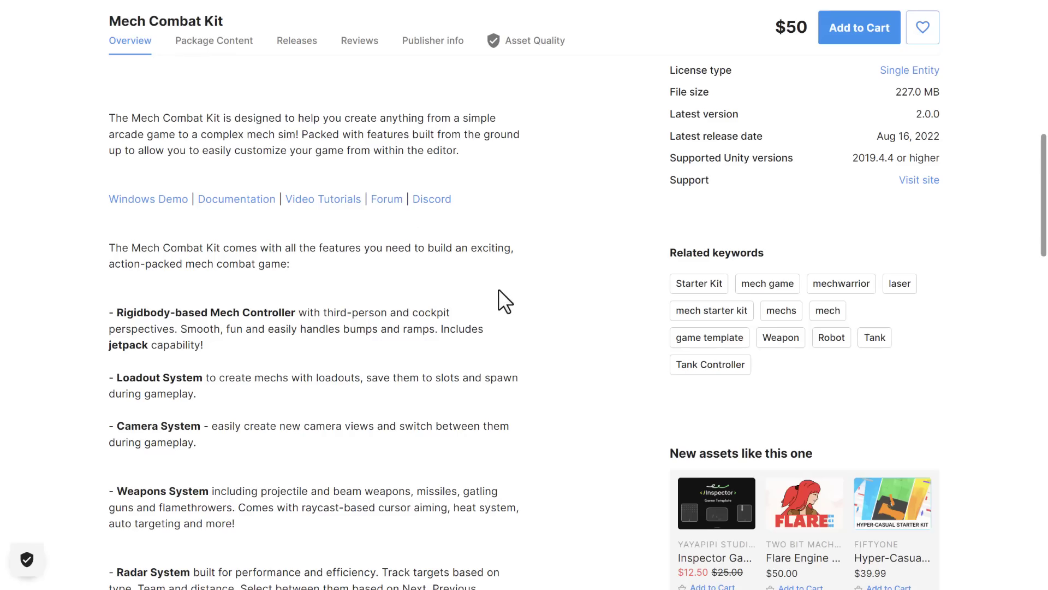
Step: Review the Mech Combat Kit feature overview and view the third gallery image
scroll(499, 289, "down", 2)
scroll(499, 291, "down", 3)
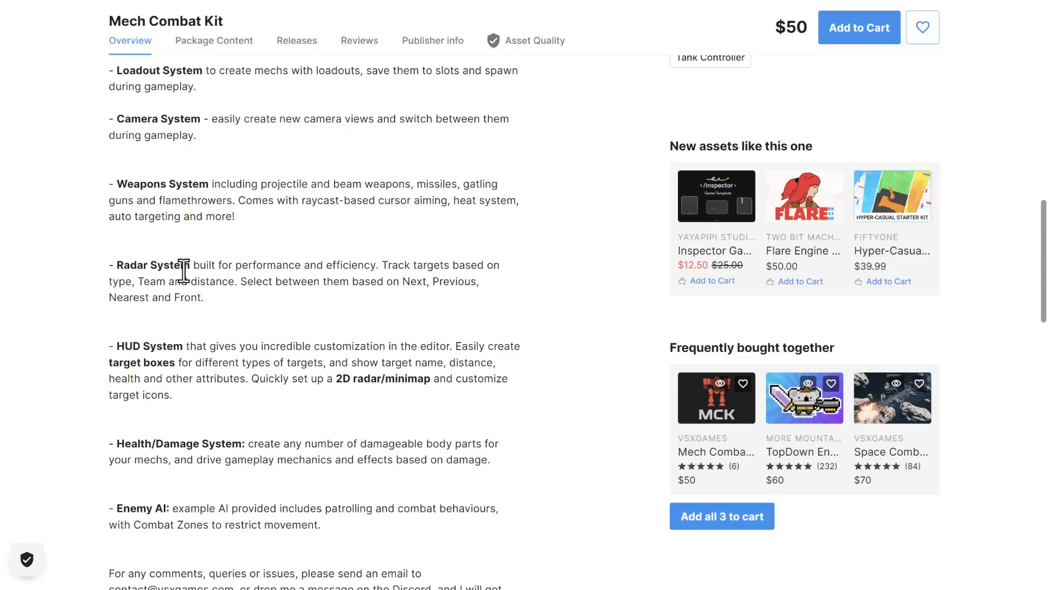
scroll(246, 267, "down", 4)
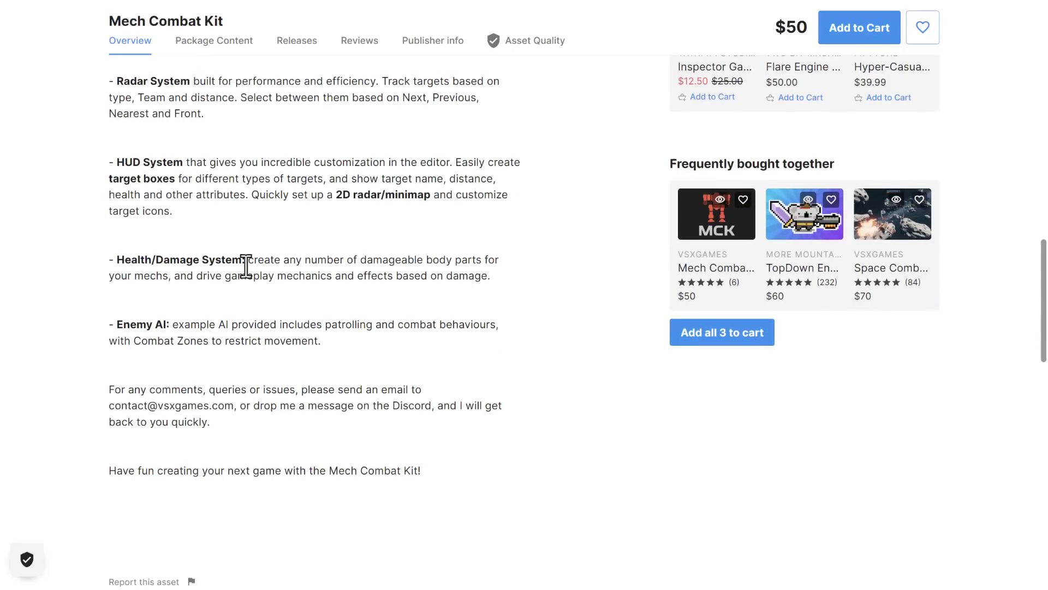
scroll(244, 265, "up", 4)
scroll(245, 265, "up", 9)
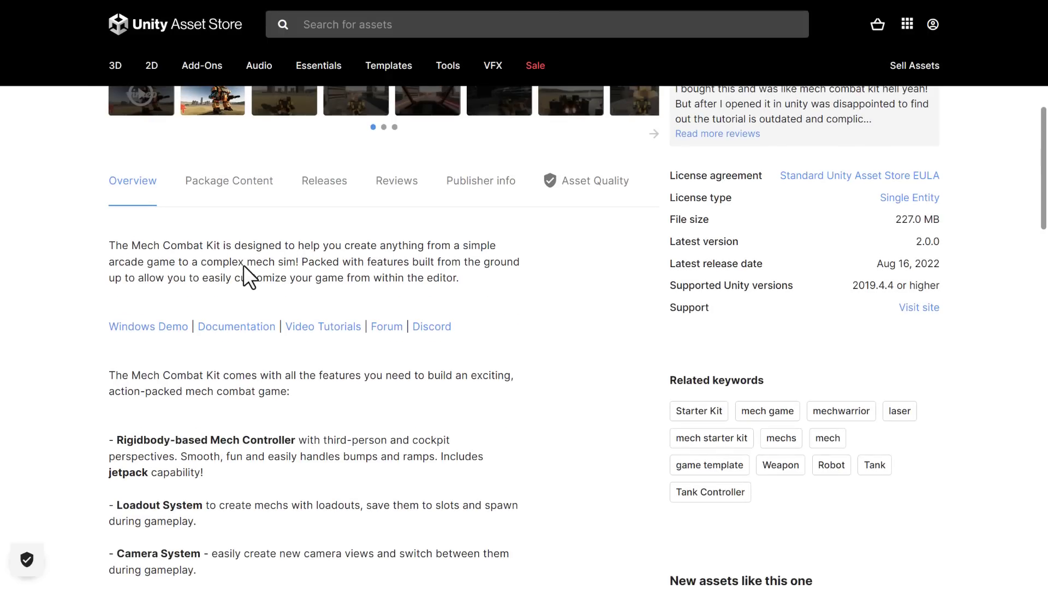
scroll(244, 265, "up", 5)
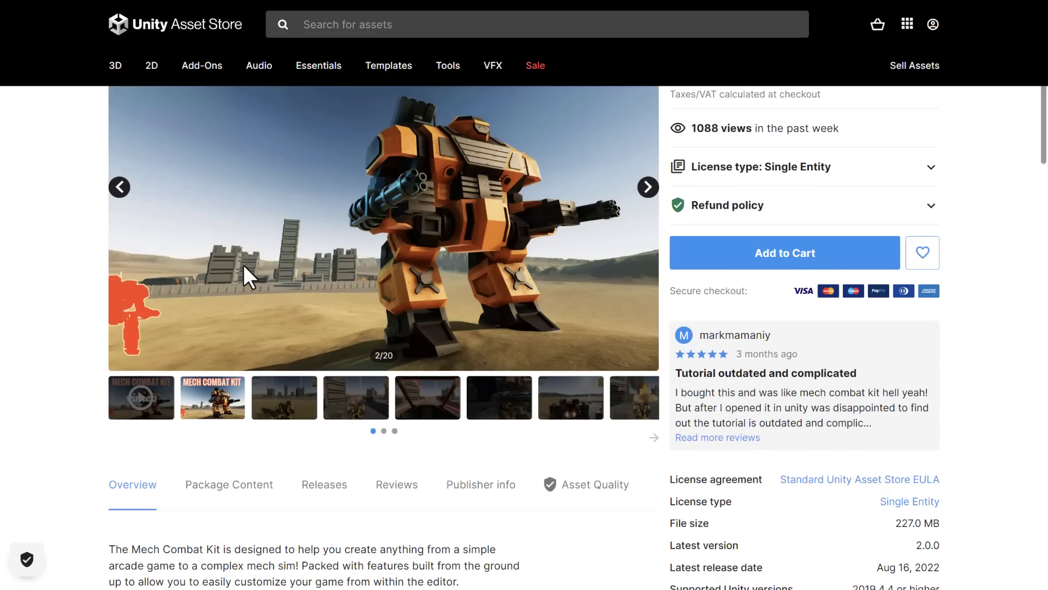
scroll(243, 264, "up", 1)
left_click(280, 457)
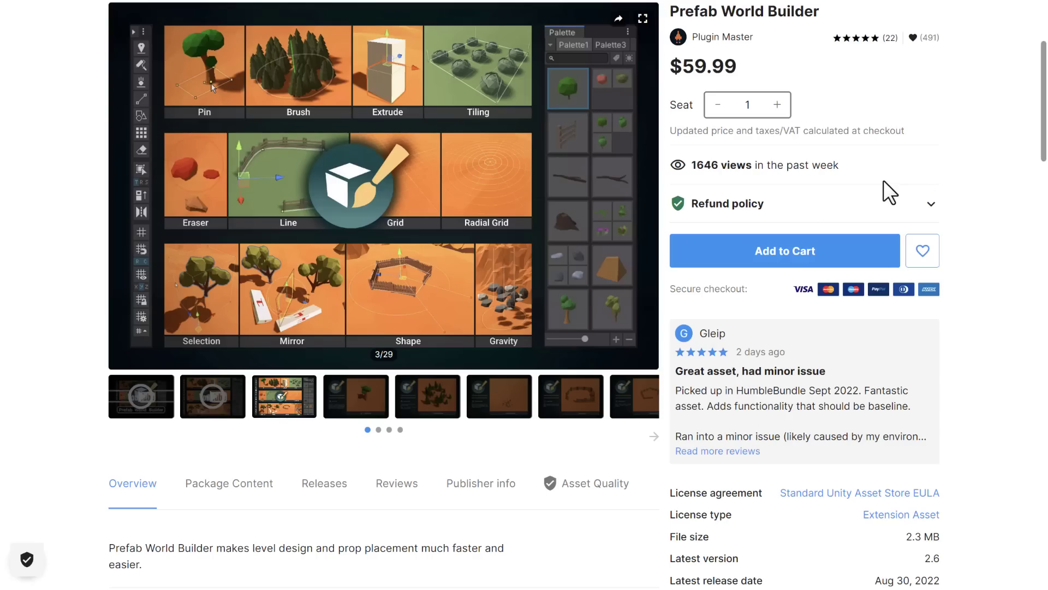
Step: Go back to the Humble Unity bundle page and scroll up to its top
key("alt+Left")
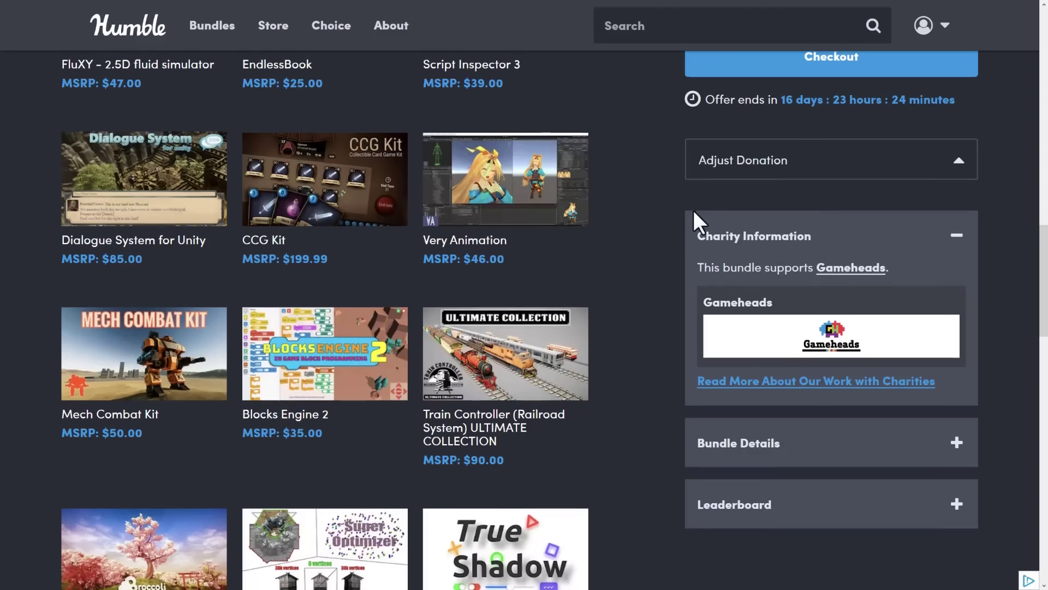
scroll(690, 215, "up", 2)
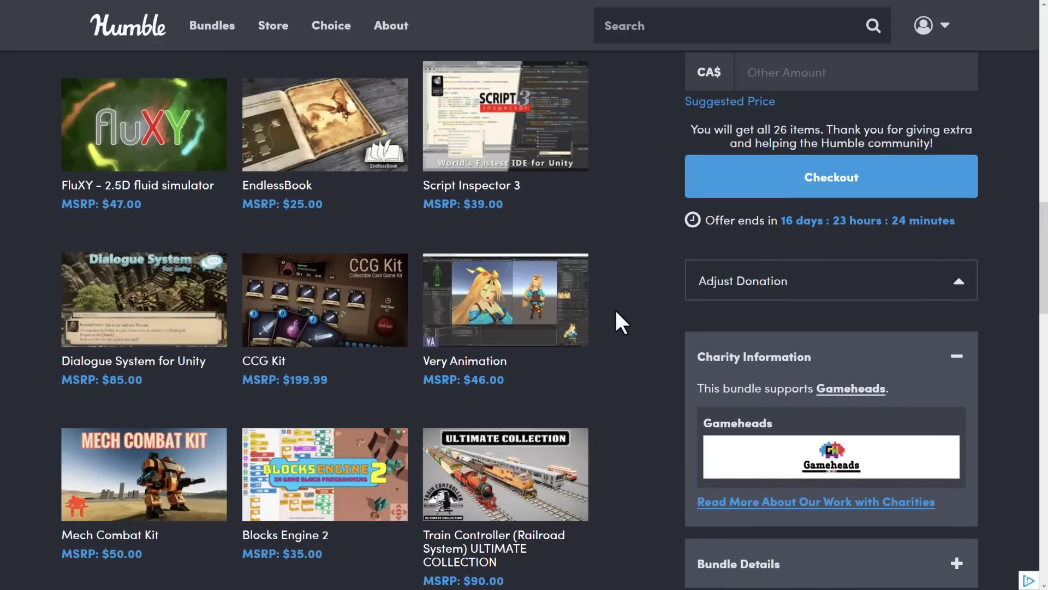
scroll(615, 313, "up", 2)
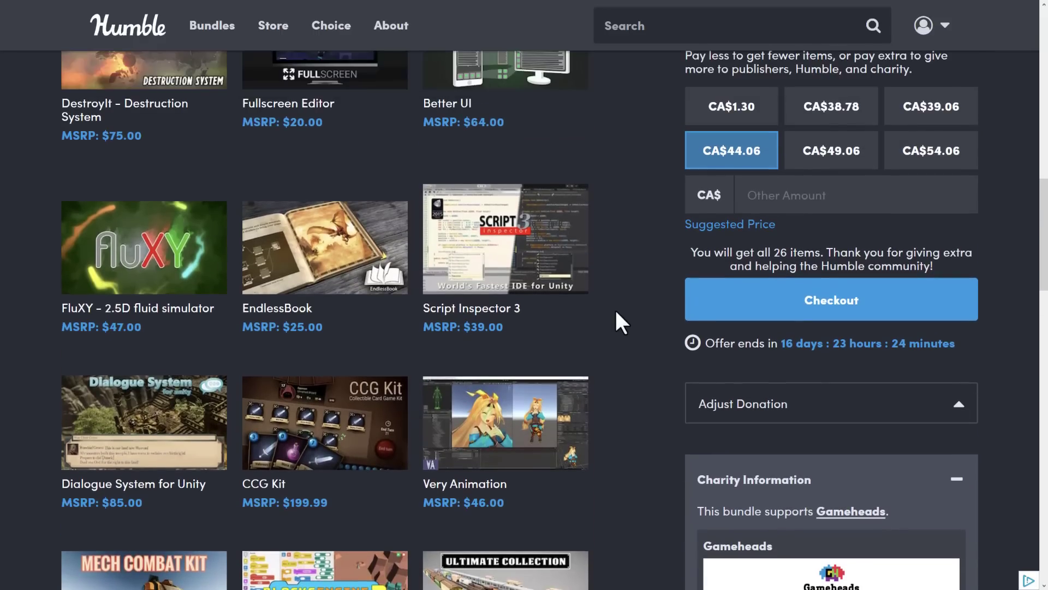
scroll(616, 312, "up", 2)
scroll(616, 313, "up", 2)
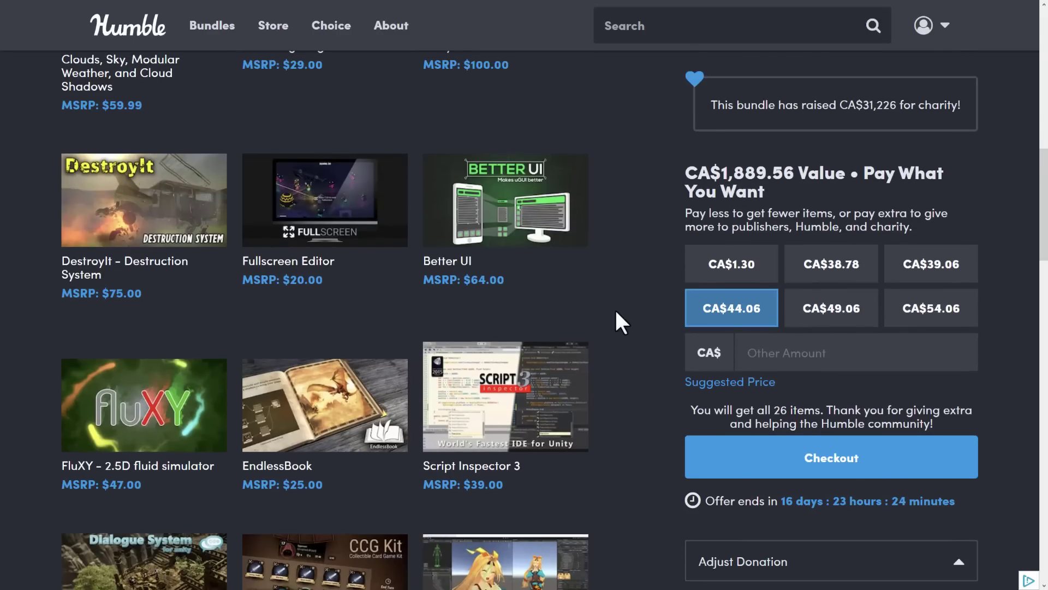
scroll(616, 323, "up", 2)
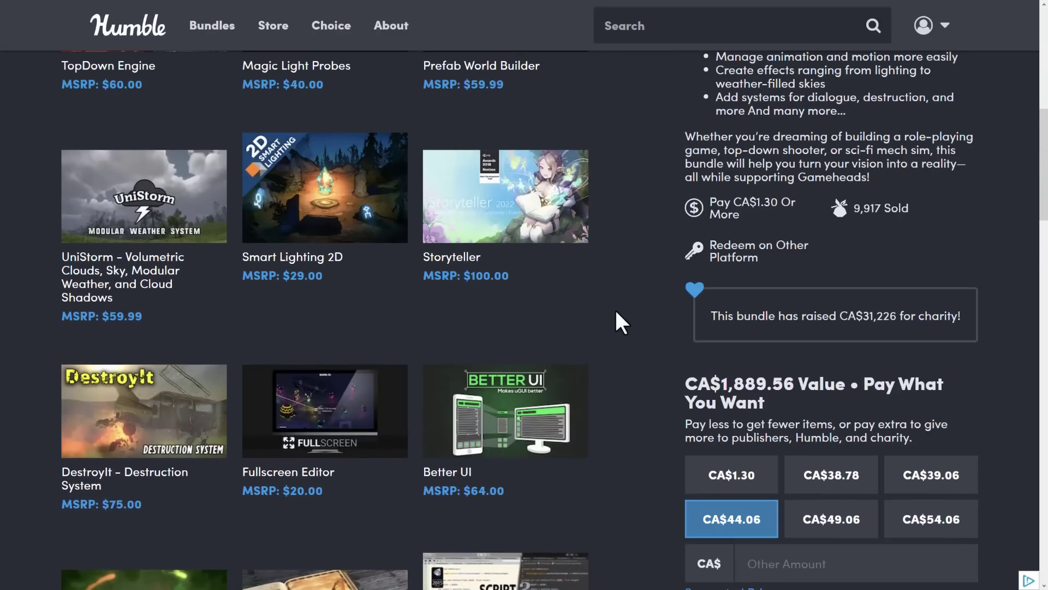
scroll(615, 322, "up", 2)
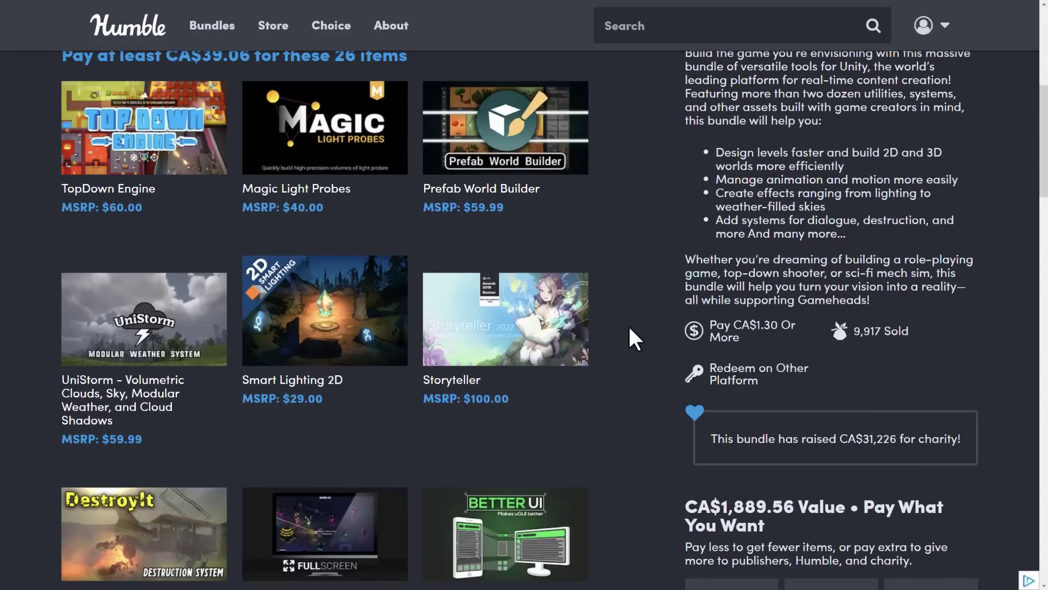
Step: Browse down through the bundle's item grid and price panel, then back up
scroll(638, 345, "down", 7)
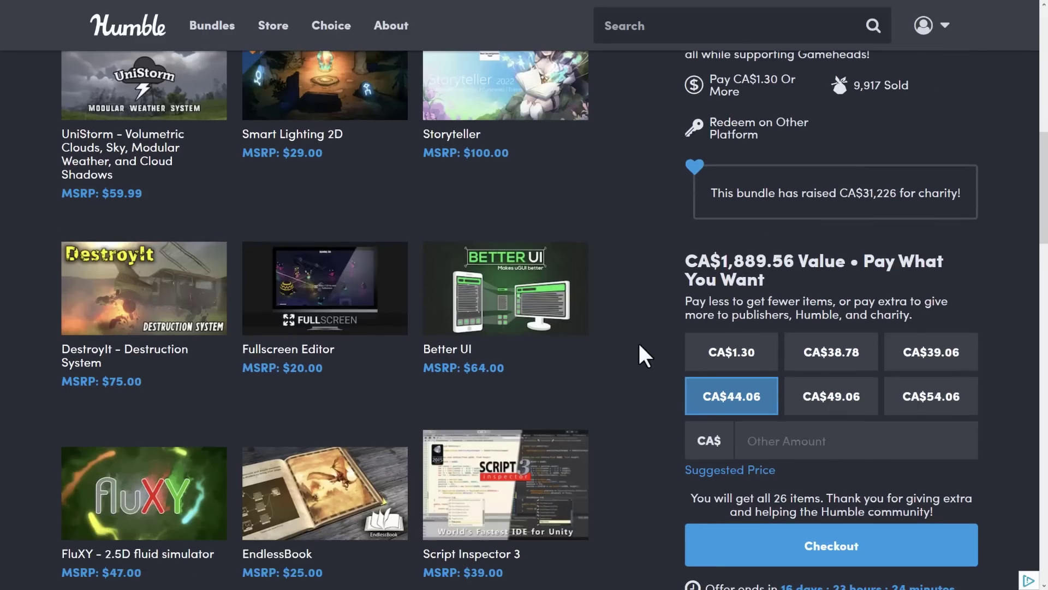
scroll(639, 345, "down", 3)
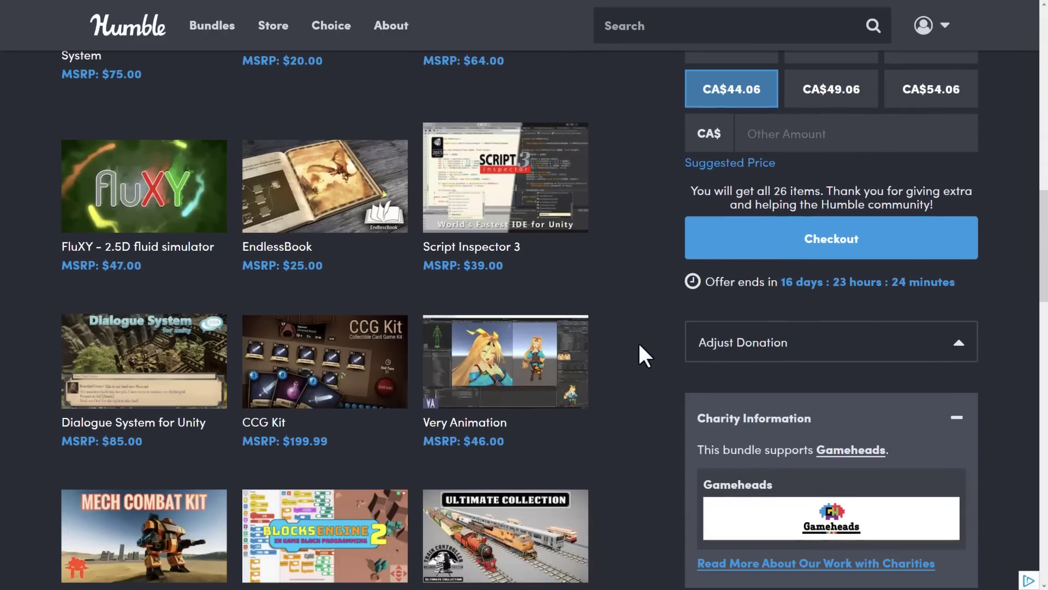
scroll(640, 345, "down", 4)
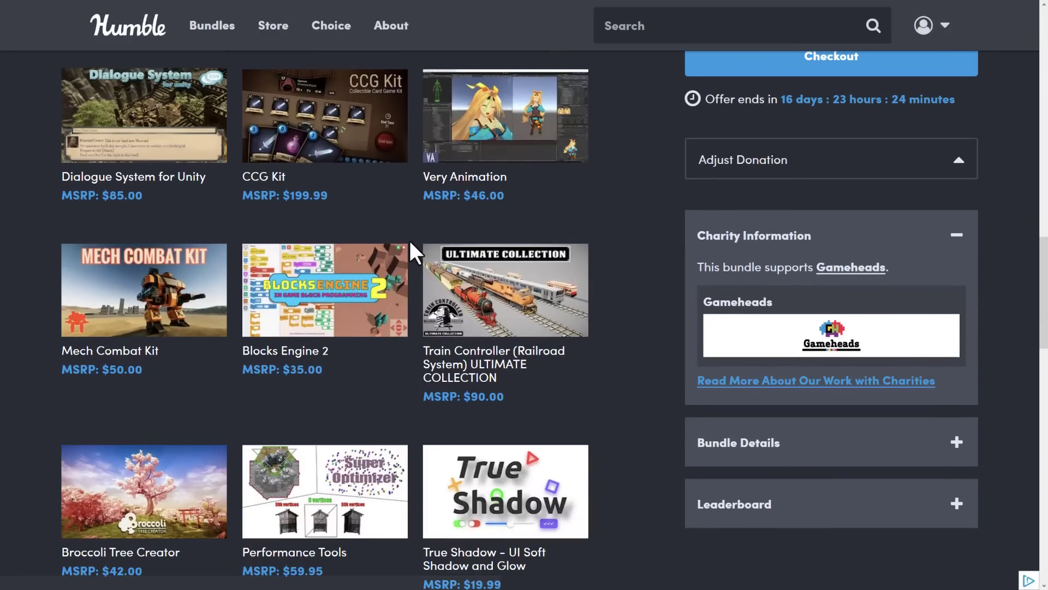
scroll(265, 363, "down", 3)
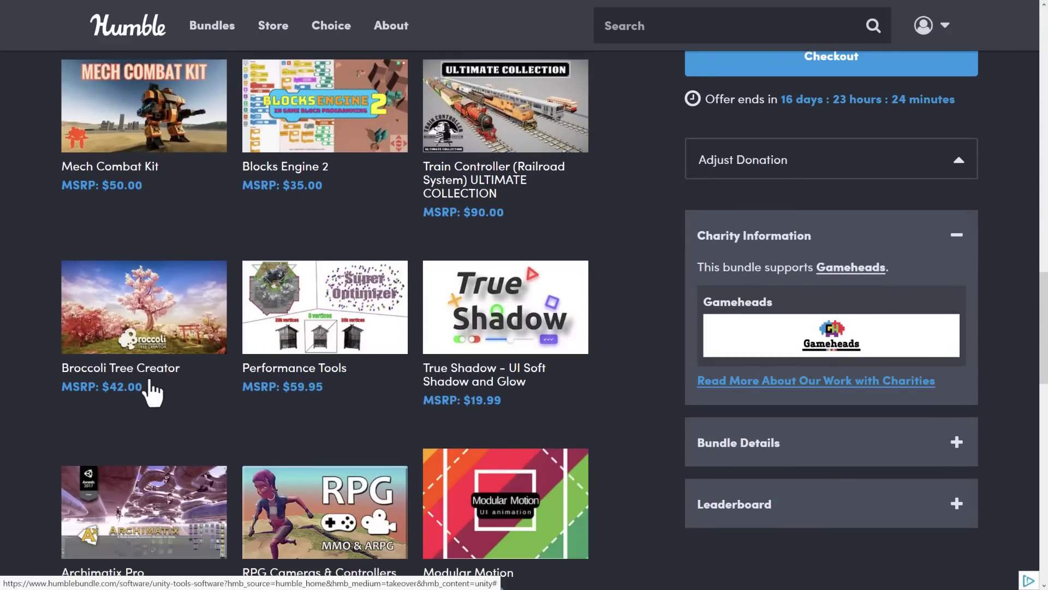
scroll(233, 361, "down", 4)
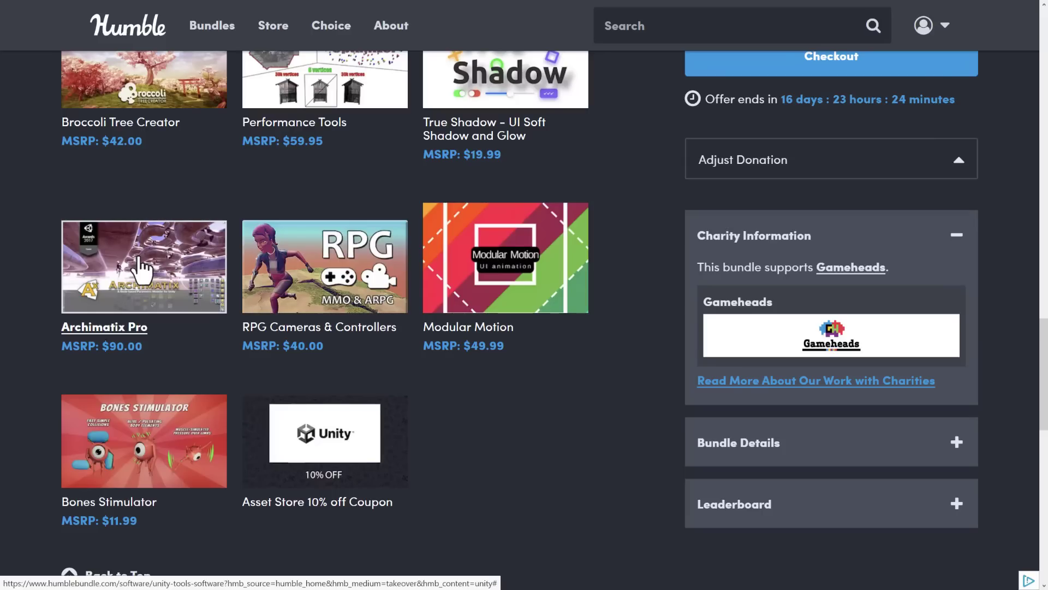
scroll(281, 333, "up", 7)
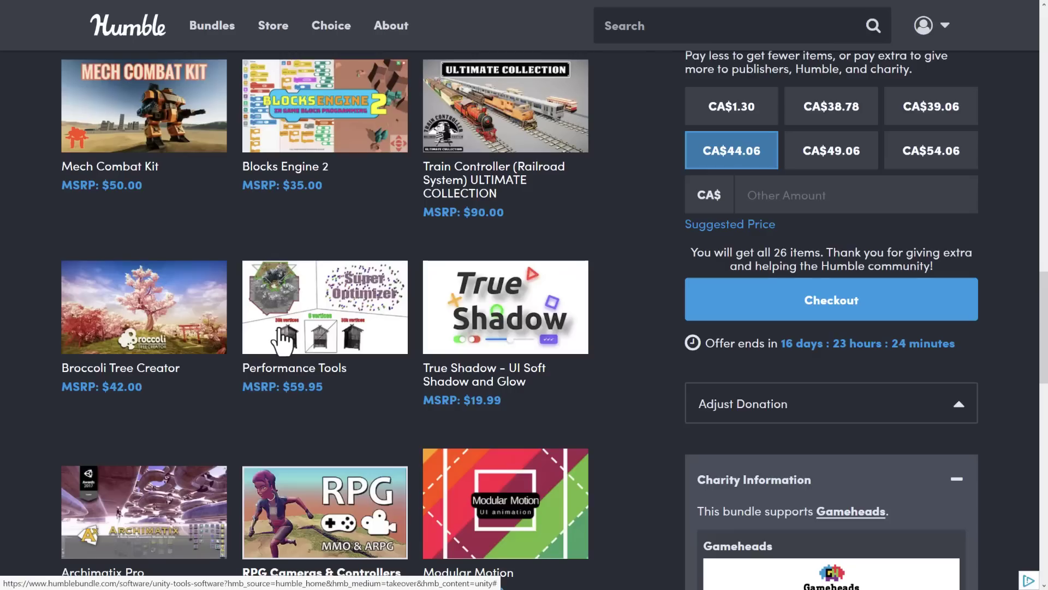
scroll(281, 328, "up", 8)
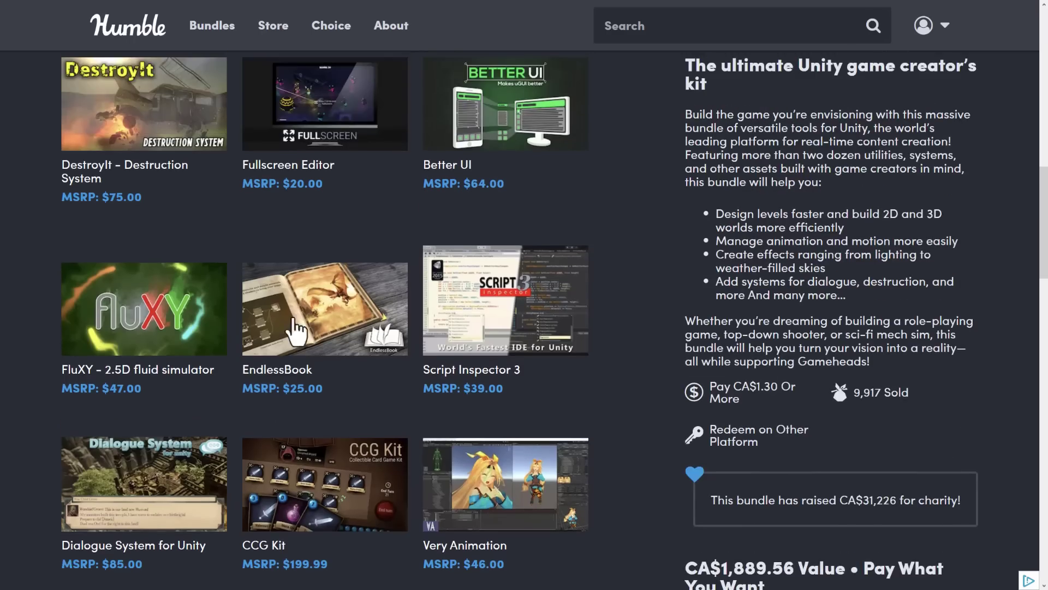
scroll(336, 309, "up", 1)
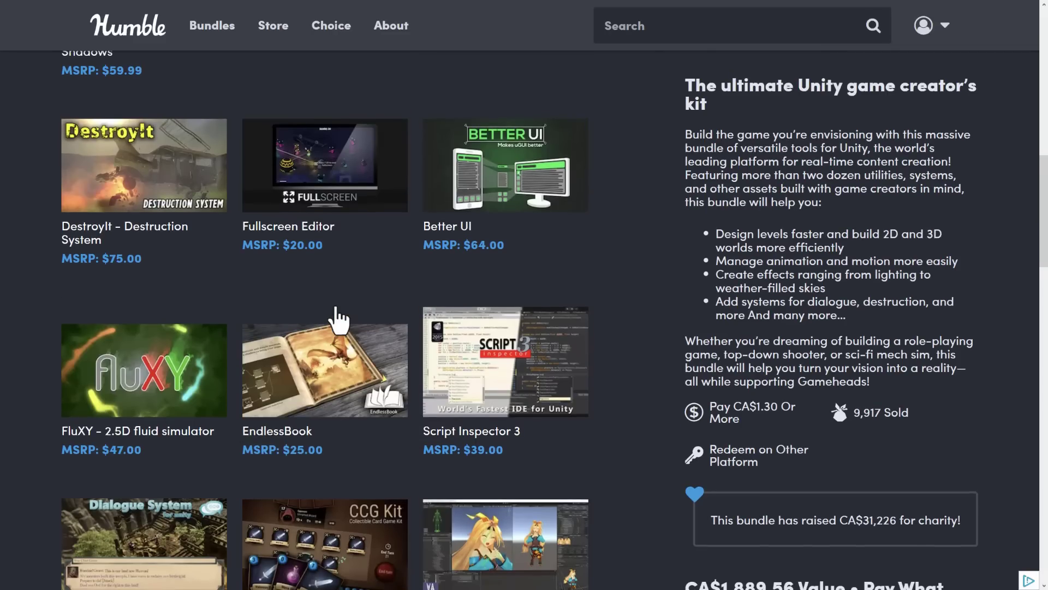